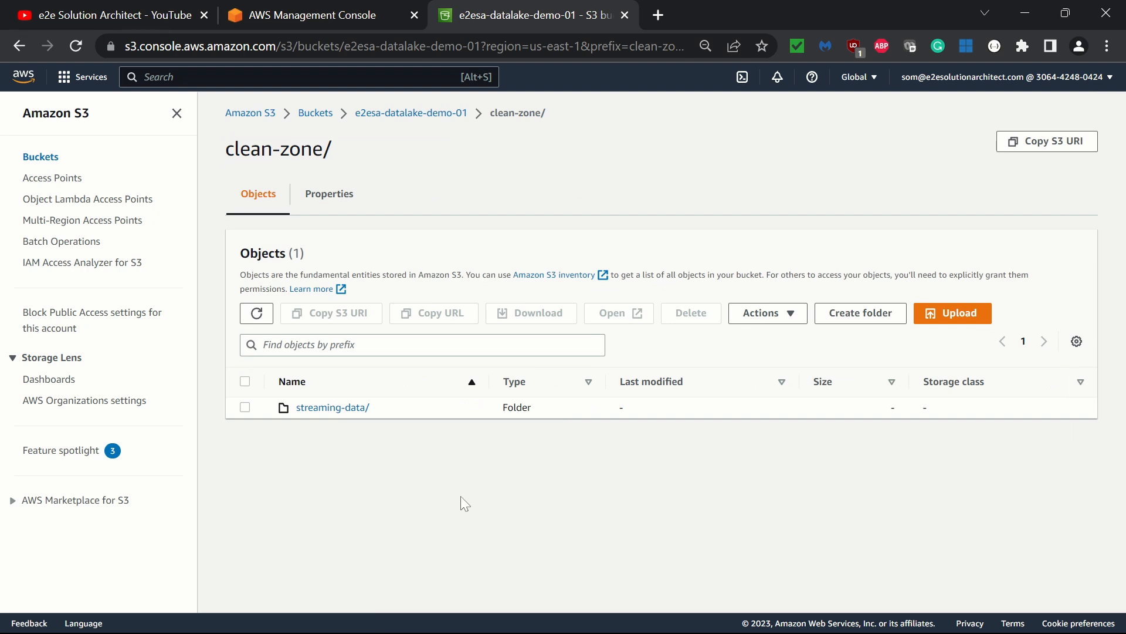
{"action": "left_click", "coordinate": [355, 408]}
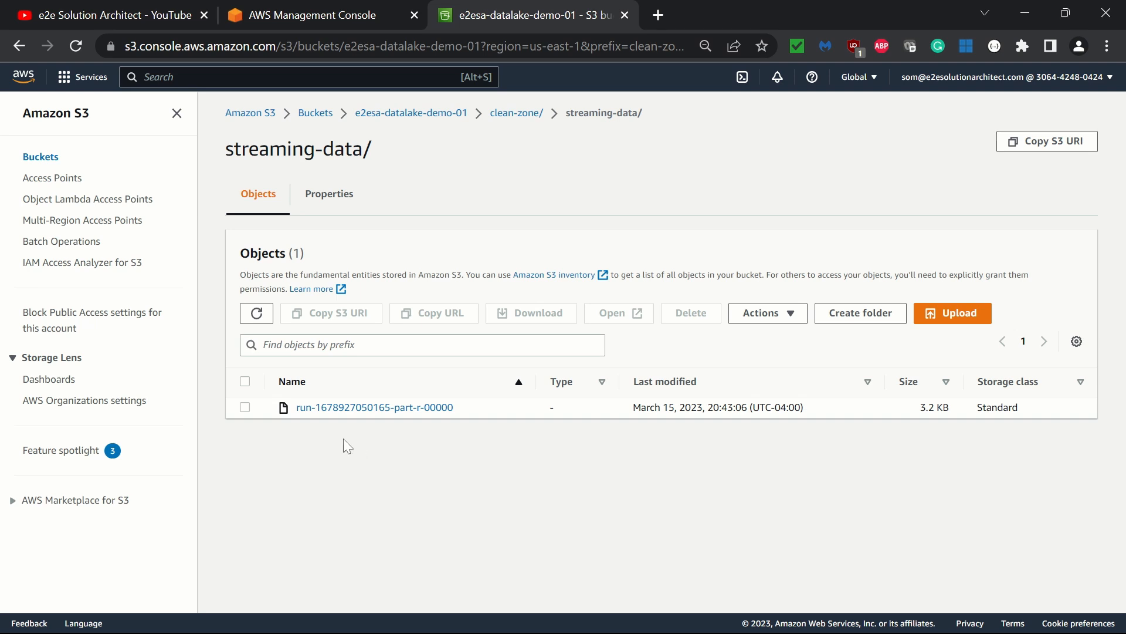
{"action": "left_click", "coordinate": [245, 407]}
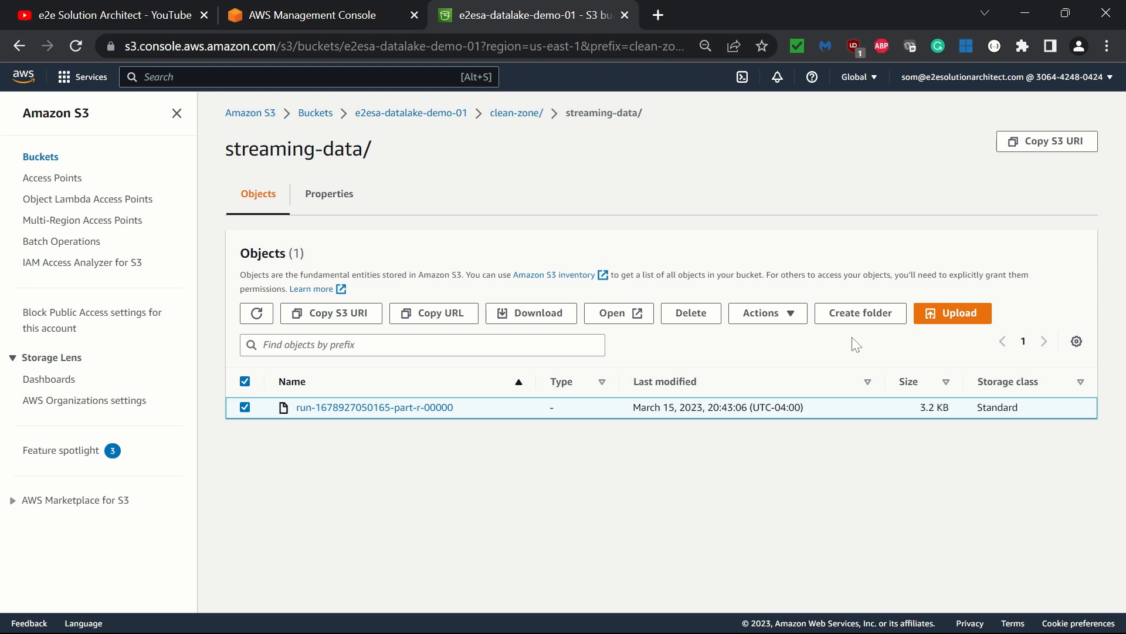
{"action": "left_click", "coordinate": [540, 319]}
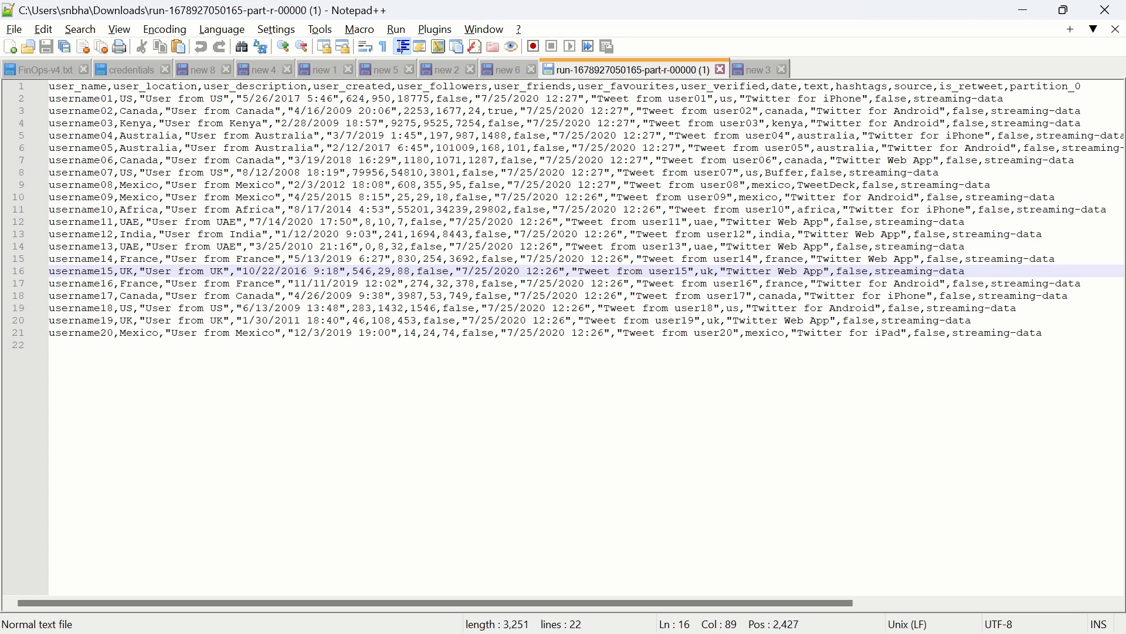
{"action": "double_click", "coordinate": [82, 88]}
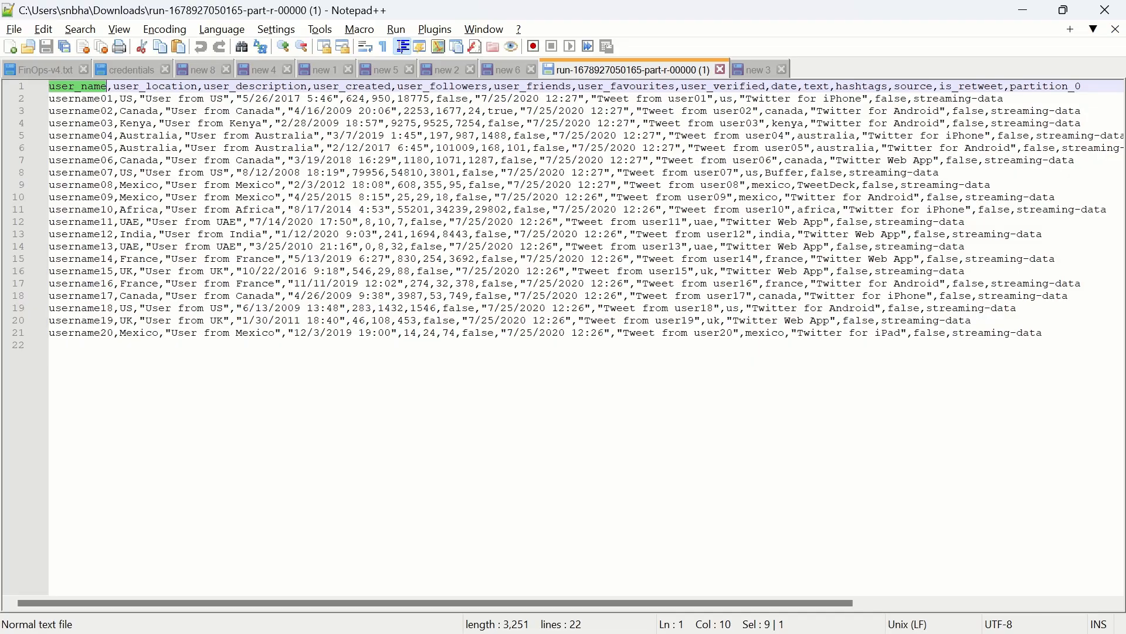
{"action": "key", "text": "alt+Tab"}
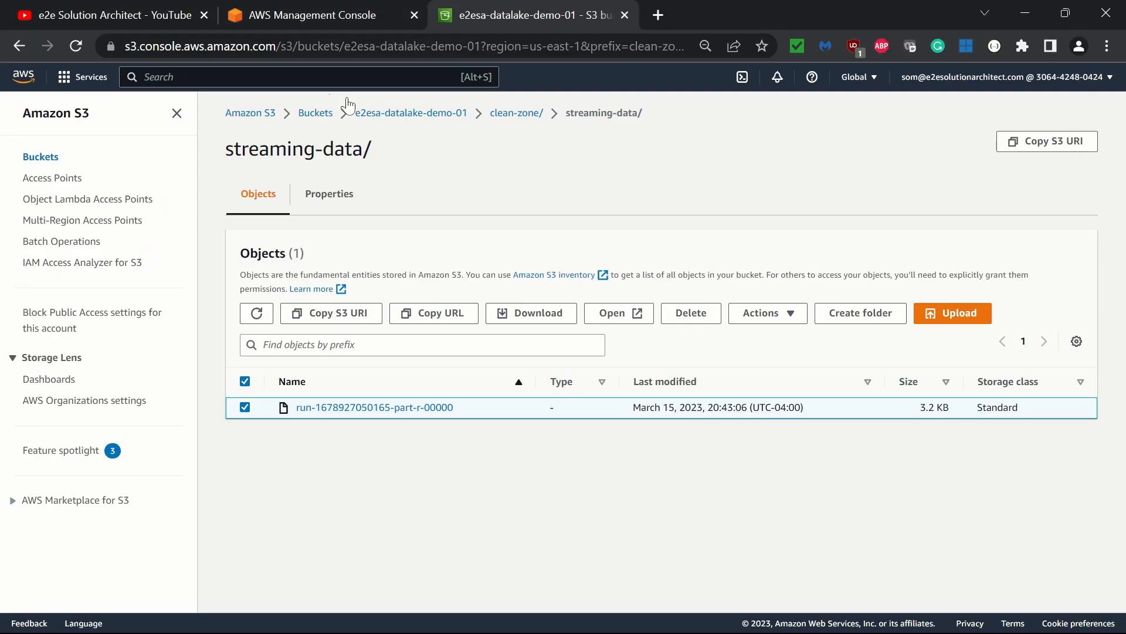
- Open the Athena service and go to its Workgroups page
{"action": "type", "text": "athena"}
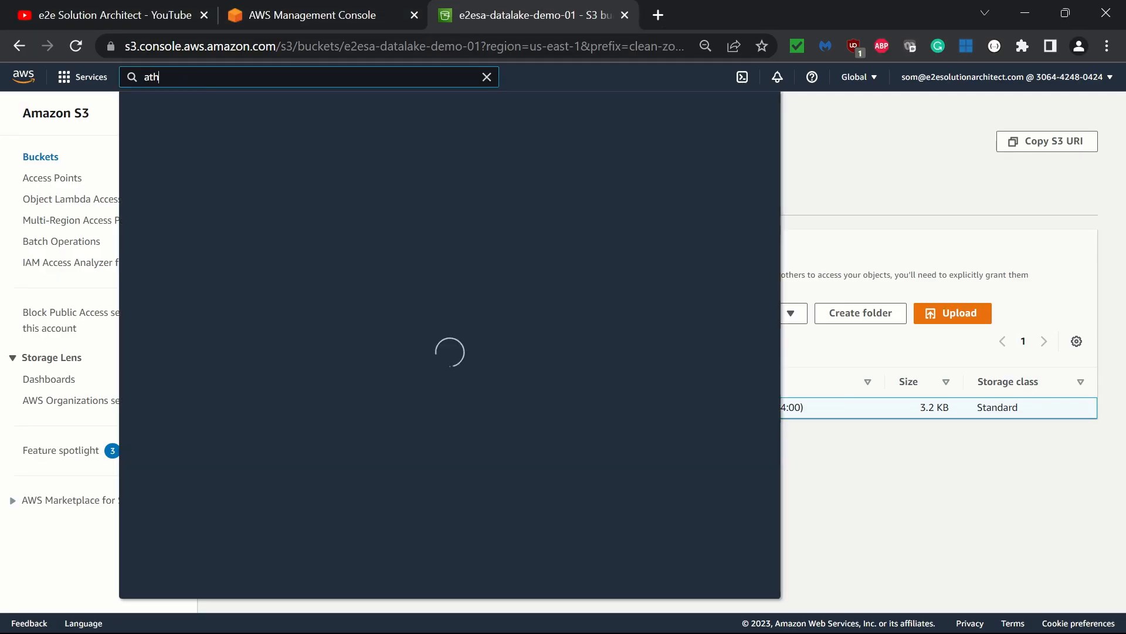
{"action": "key", "text": "Return"}
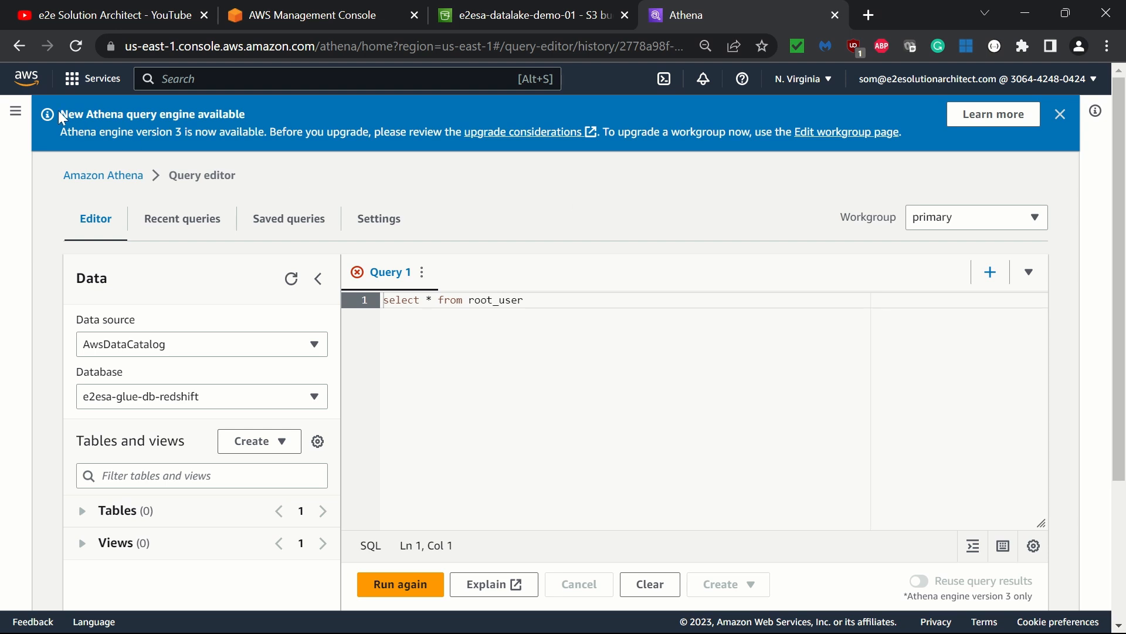
{"action": "left_click", "coordinate": [16, 111]}
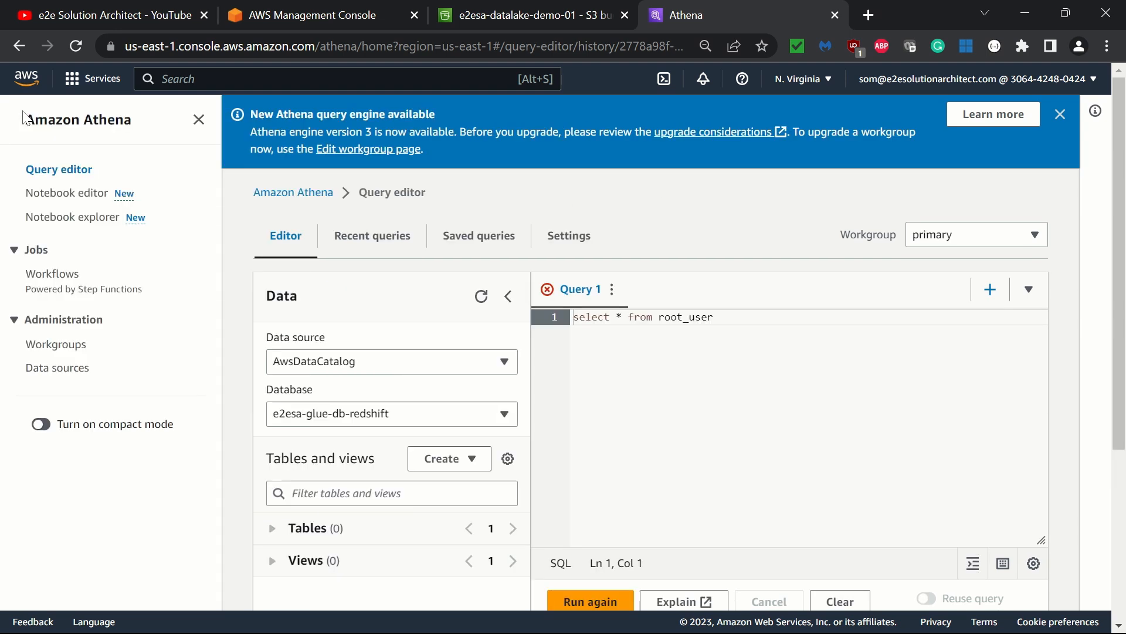
{"action": "left_click", "coordinate": [56, 345]}
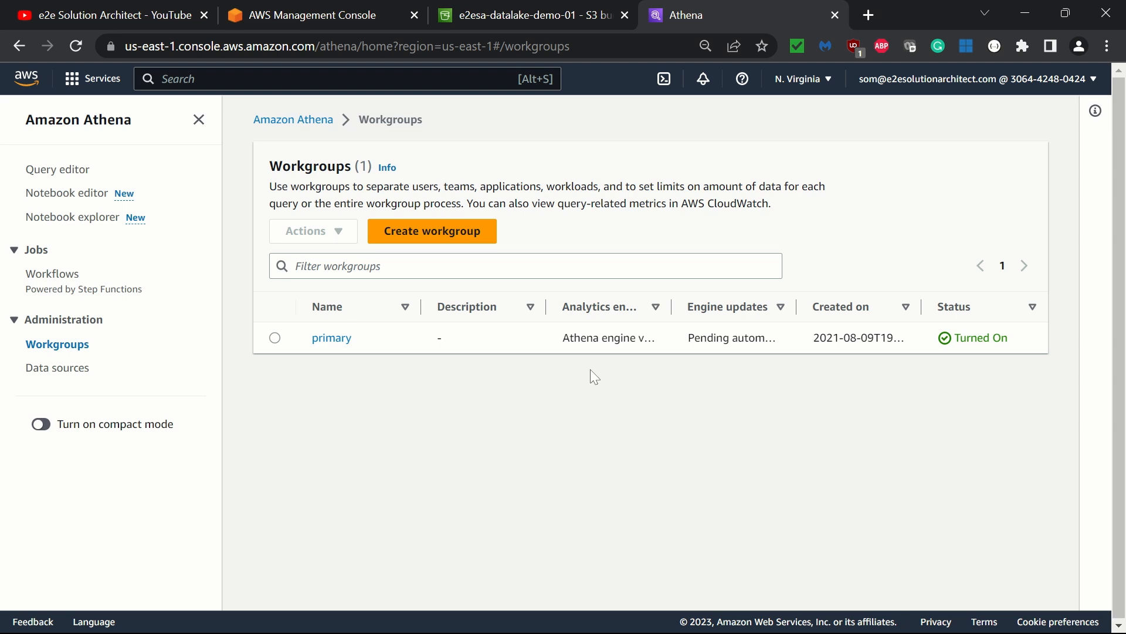
- Start creating a workgroup named e2esa-athena-workgroup and expand its query result configuration
{"action": "left_click", "coordinate": [396, 240]}
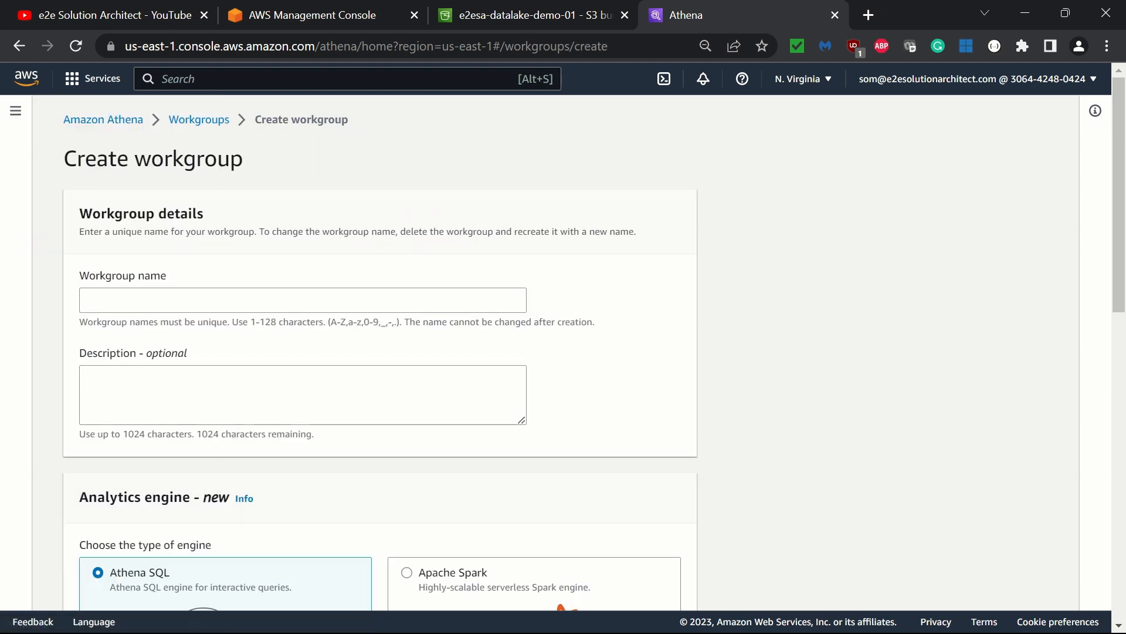
{"action": "left_click", "coordinate": [303, 300]}
{"action": "type", "text": "e2"}
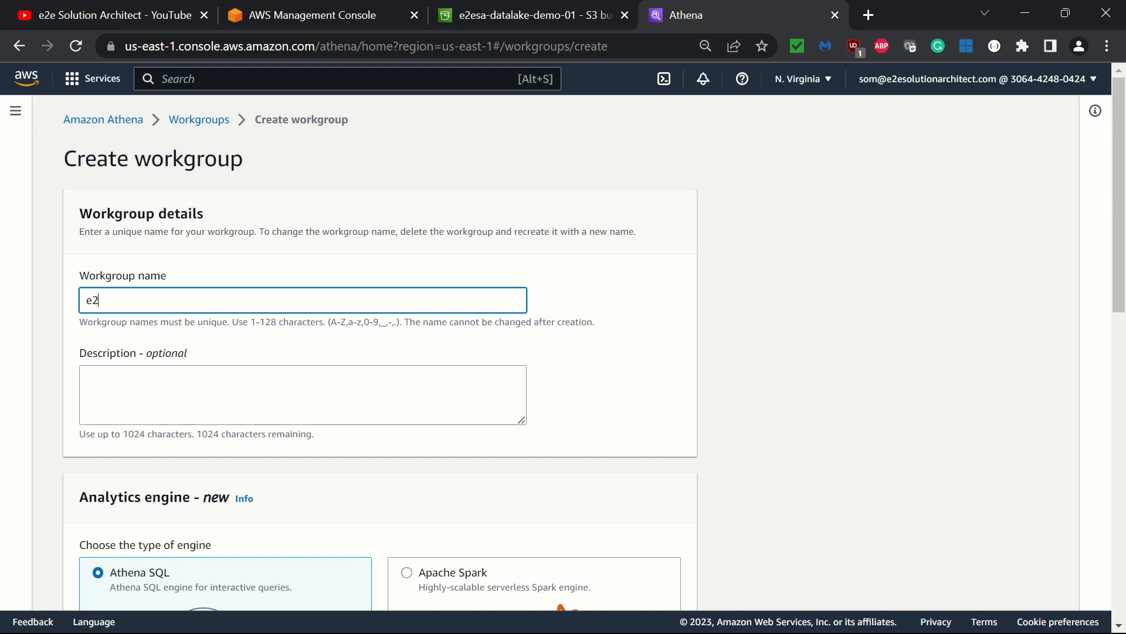
{"action": "type", "text": "esa-athena-workgroup"}
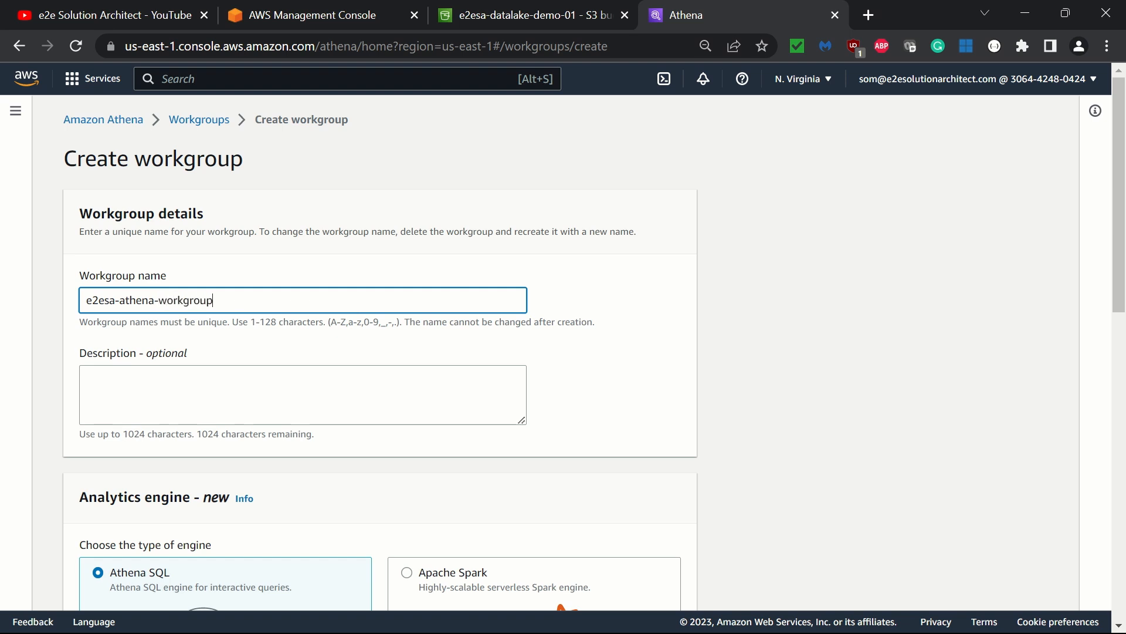
{"action": "scroll", "coordinate": [455, 216], "scroll_direction": "down", "scroll_amount": 5}
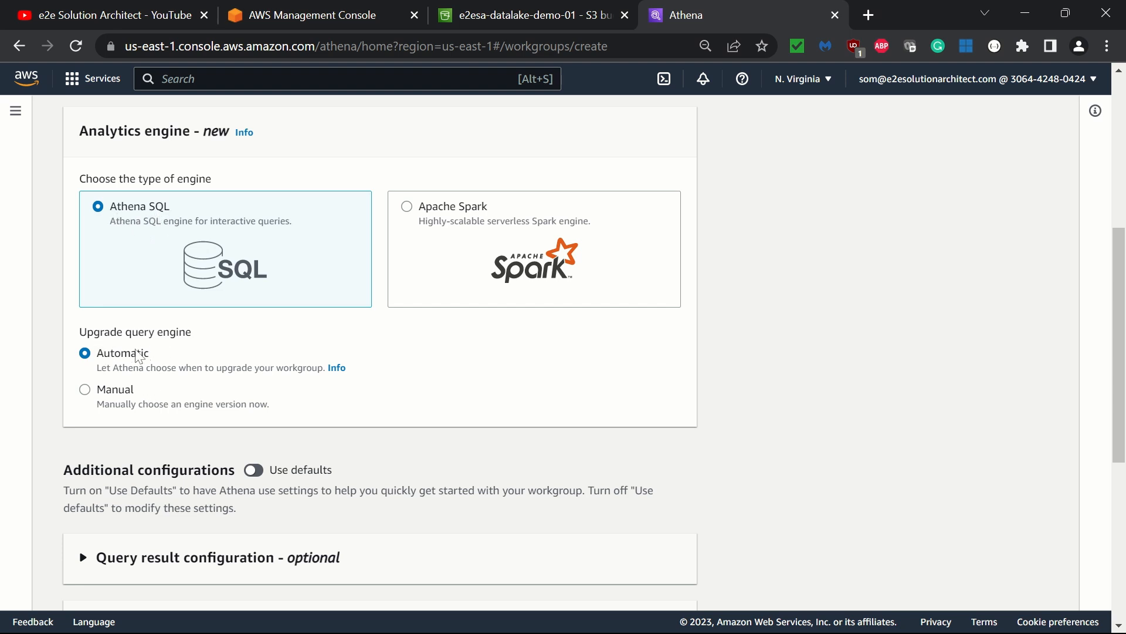
{"action": "scroll", "coordinate": [282, 367], "scroll_direction": "down", "scroll_amount": 4}
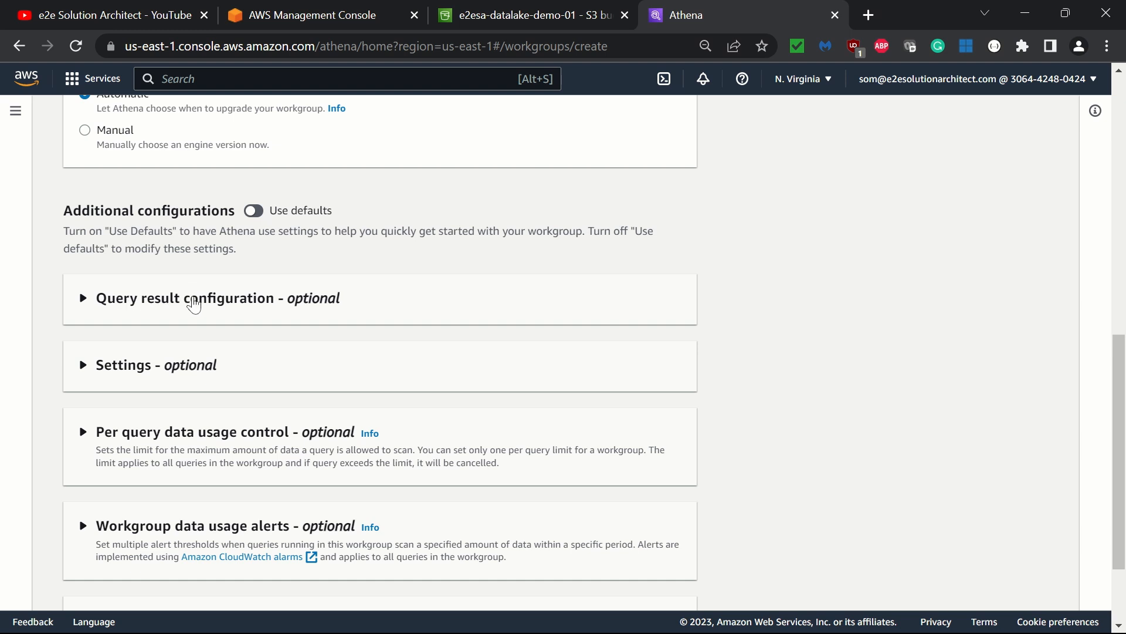
{"action": "left_click", "coordinate": [194, 305]}
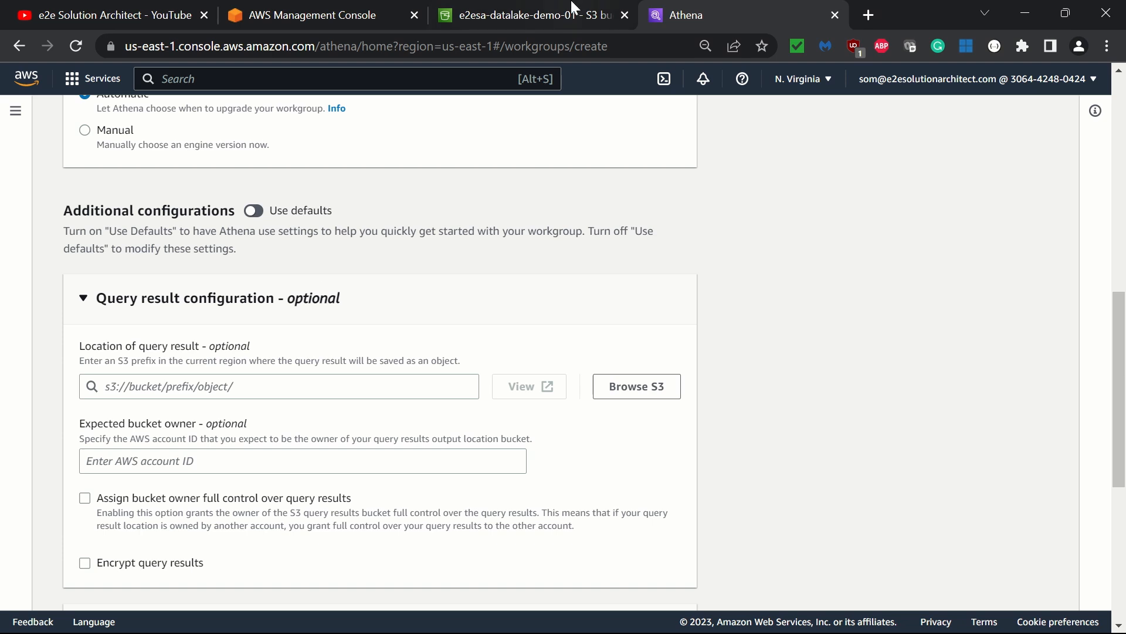
- In the e2esa-datalake-demo-01 bucket, create a new folder named athena-output
{"action": "left_click", "coordinate": [551, 9]}
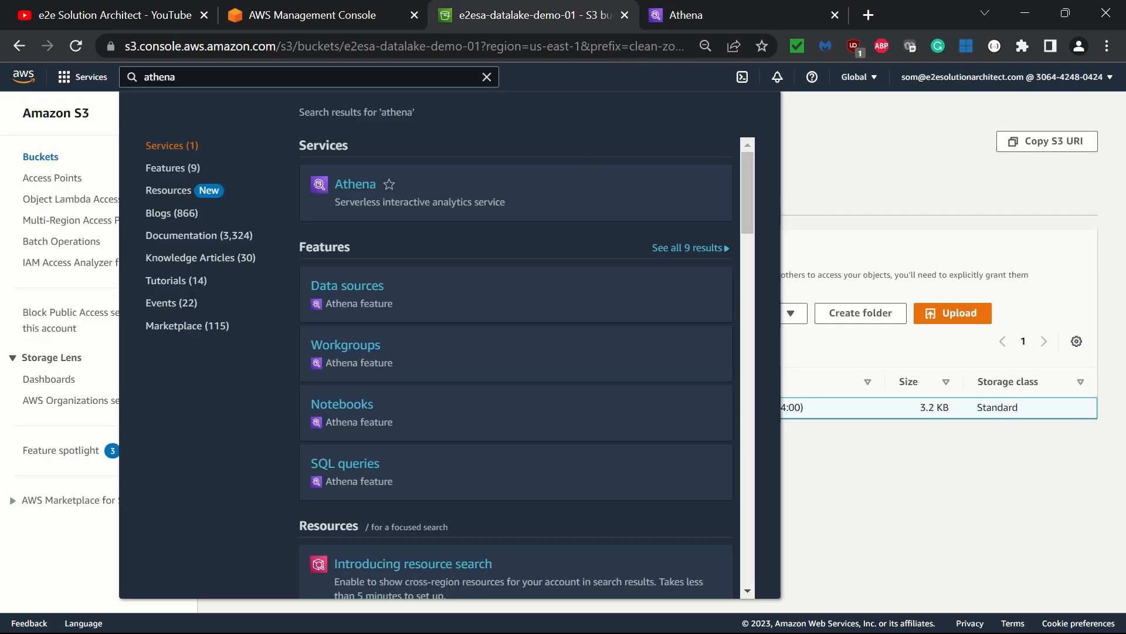
{"action": "key", "text": "Escape"}
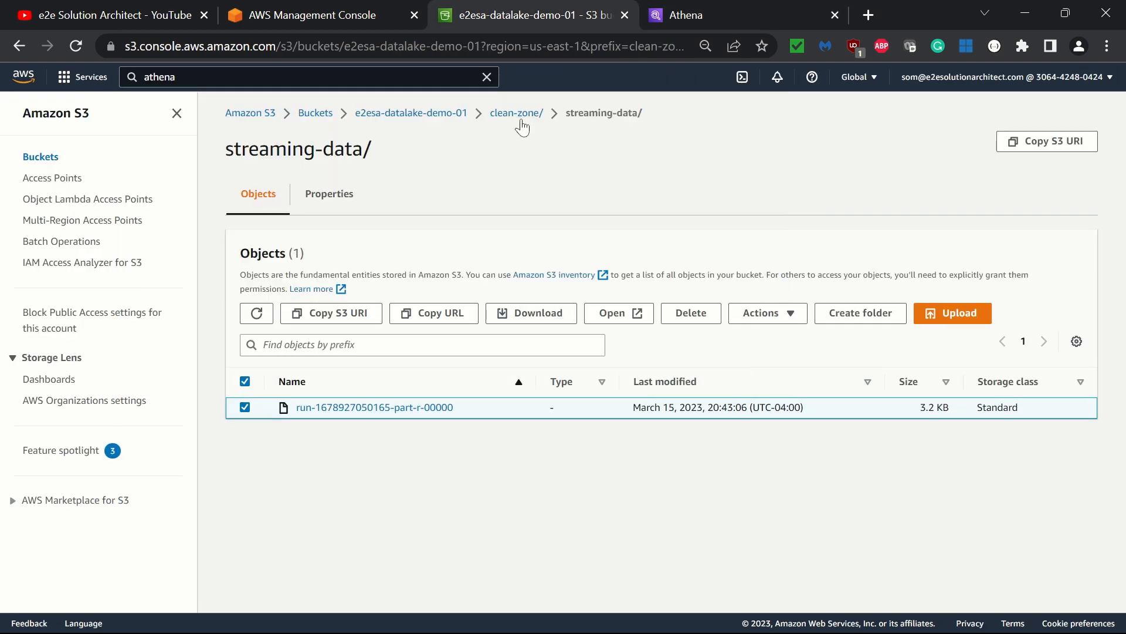
{"action": "left_click", "coordinate": [455, 114]}
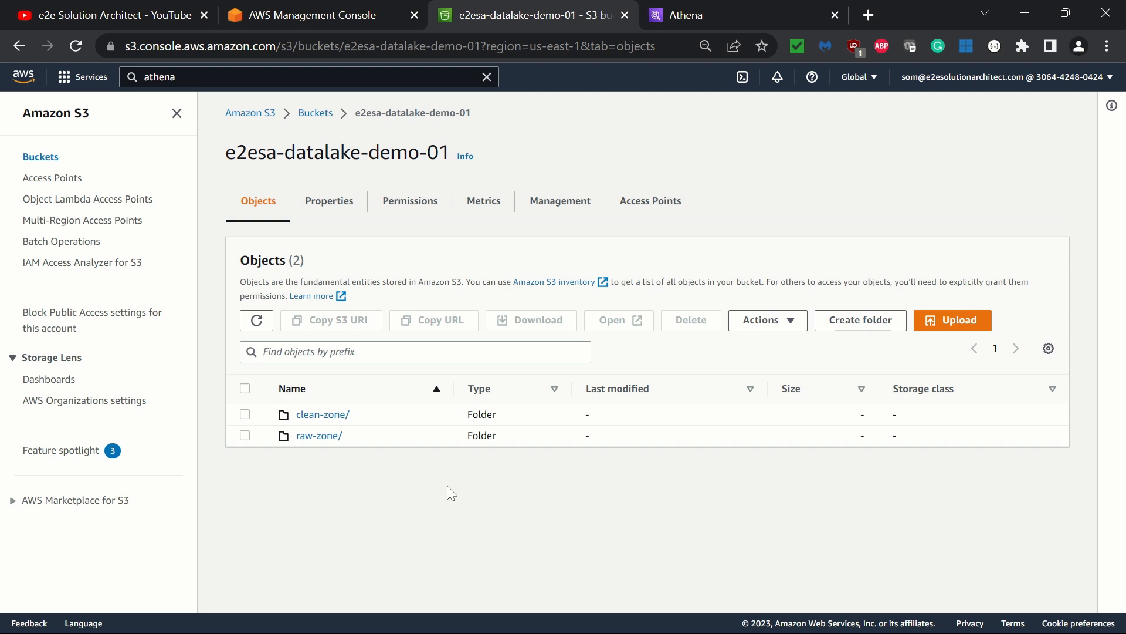
{"action": "left_click", "coordinate": [856, 322]}
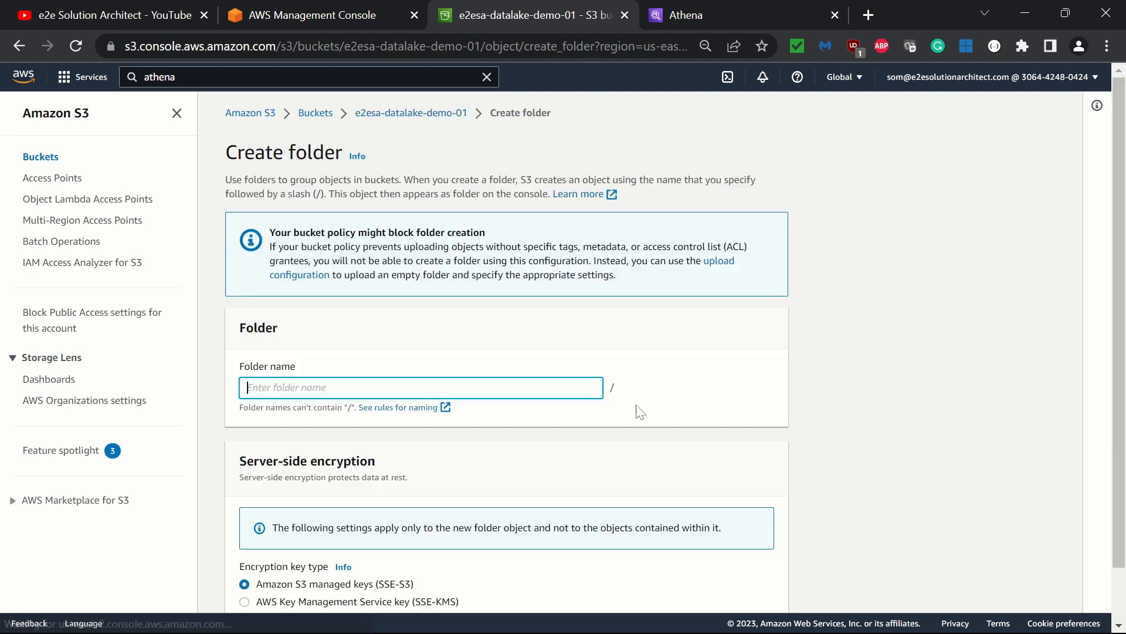
{"action": "type", "text": "ath"}
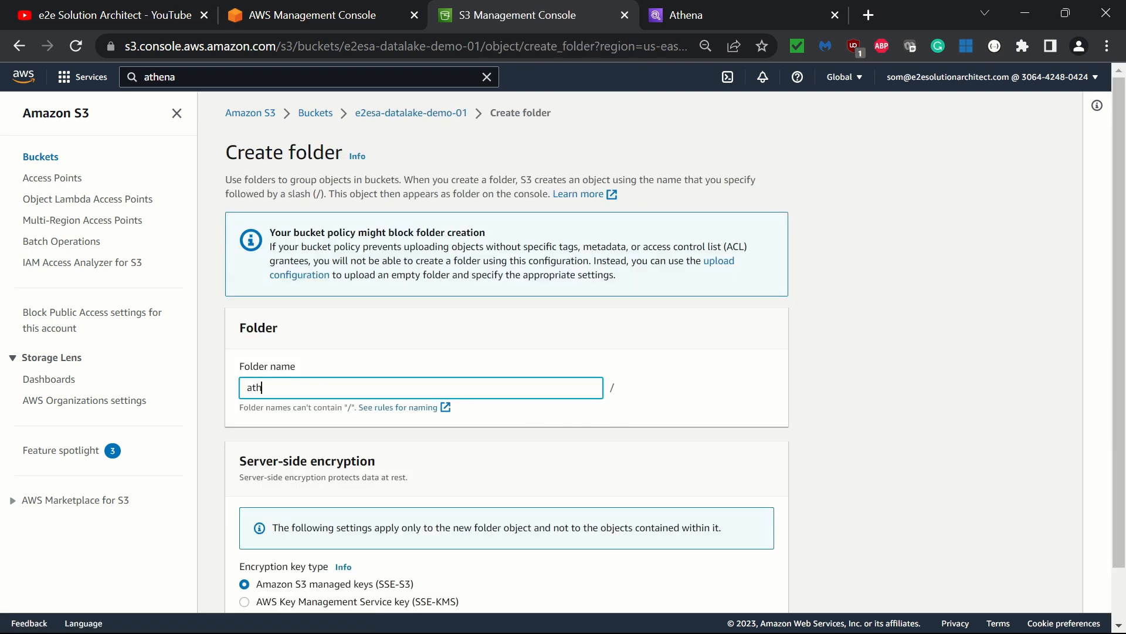
{"action": "type", "text": "ena-output"}
{"action": "scroll", "coordinate": [744, 403], "scroll_direction": "down", "scroll_amount": 1}
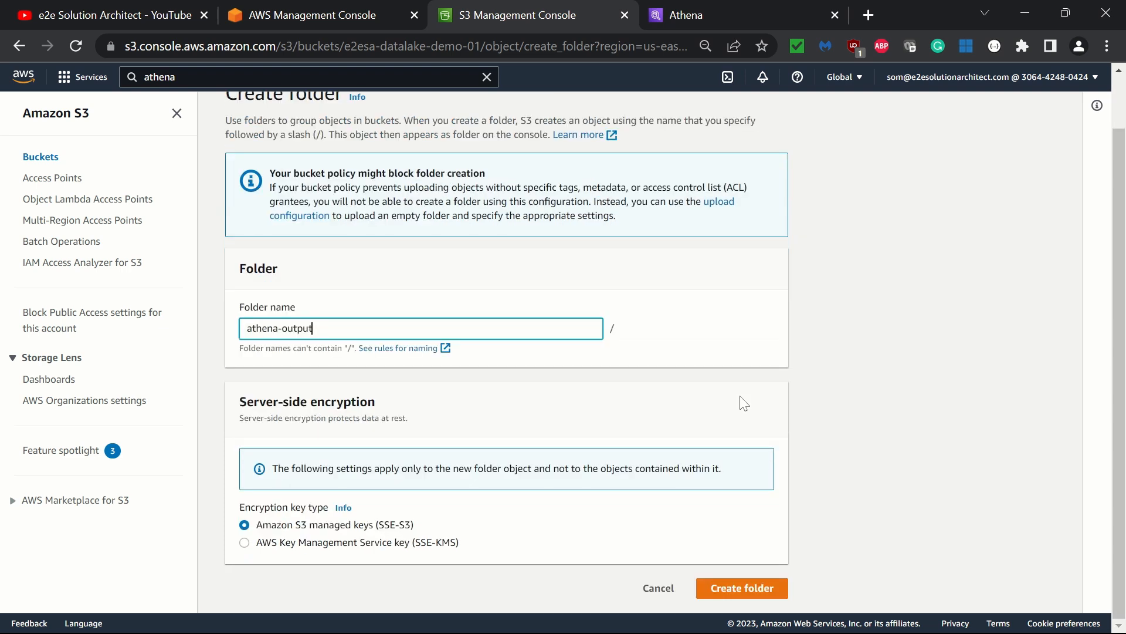
{"action": "left_click", "coordinate": [762, 591]}
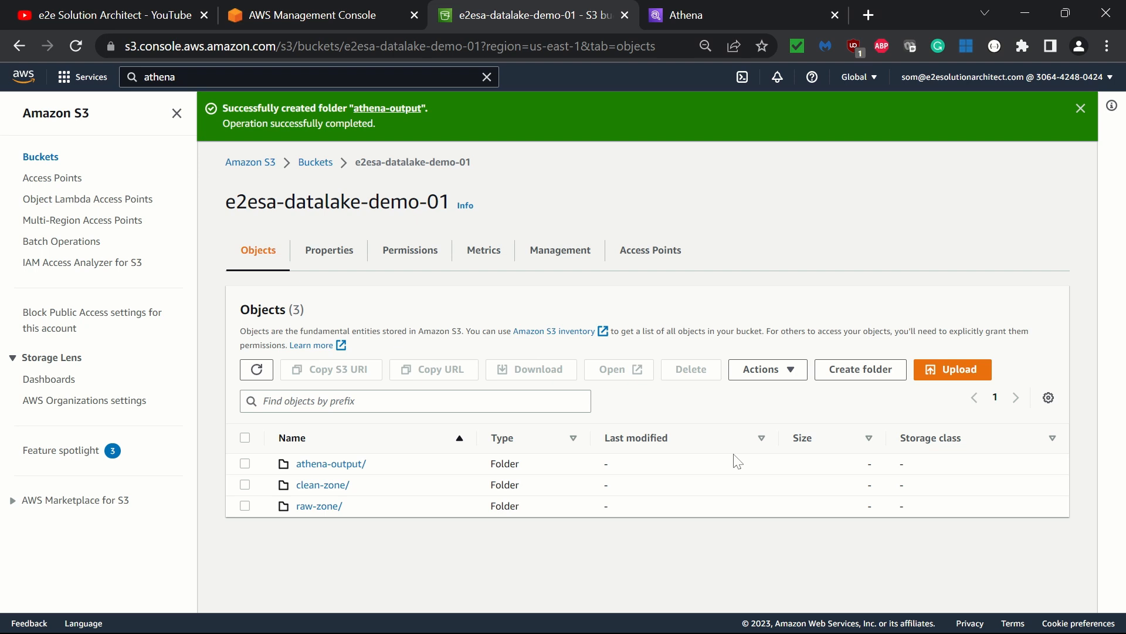
- Set the workgroup's query result location to the athena-output folder, ending the path with a slash
{"action": "left_click_drag", "start_coordinate": [225, 201], "coordinate": [450, 203]}
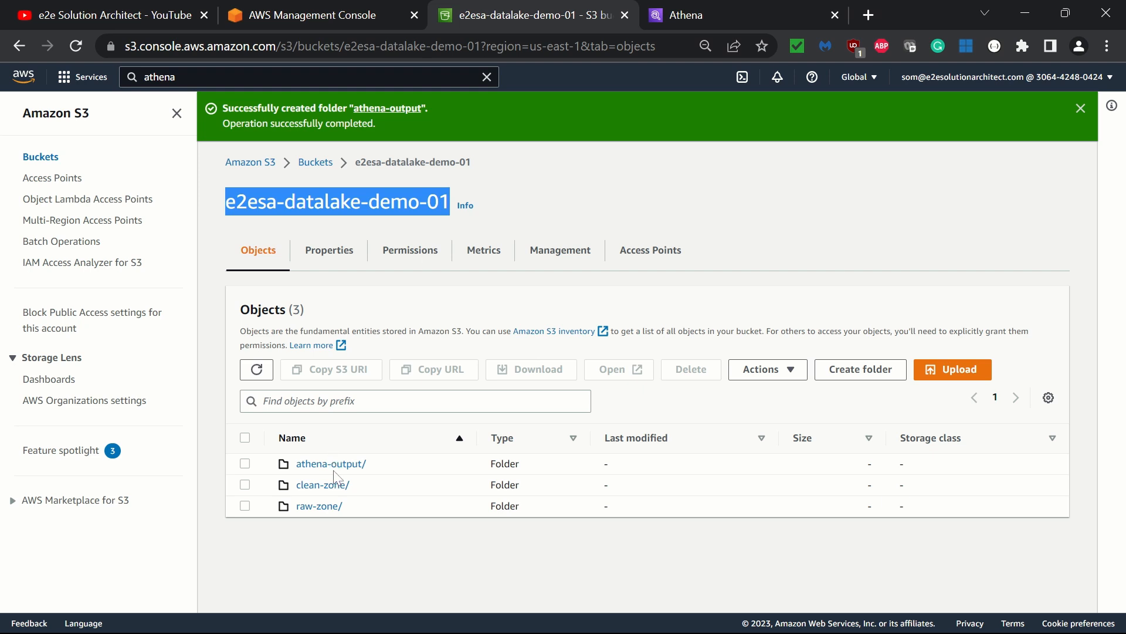
{"action": "left_click", "coordinate": [747, 13]}
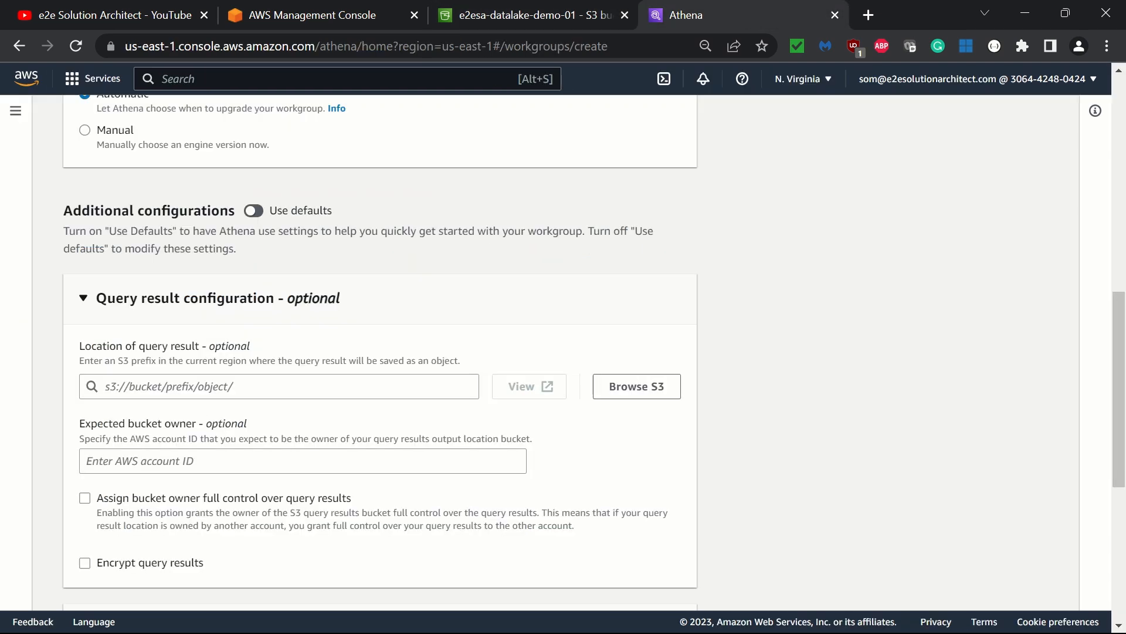
{"action": "left_click", "coordinate": [630, 388]}
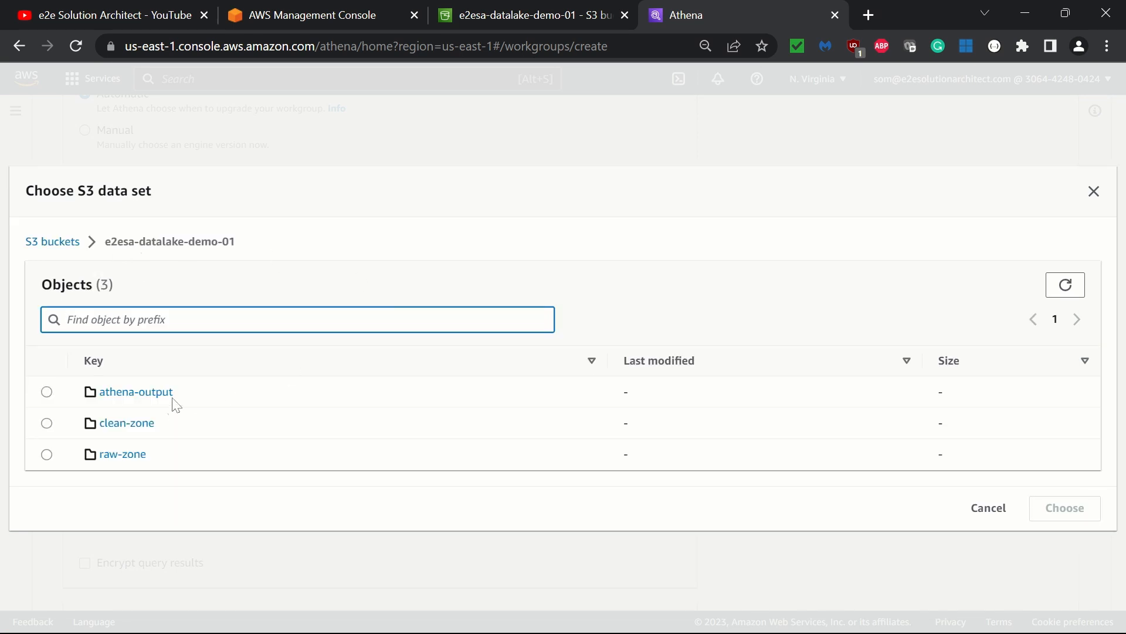
{"action": "left_click", "coordinate": [48, 392]}
{"action": "left_click", "coordinate": [48, 392]}
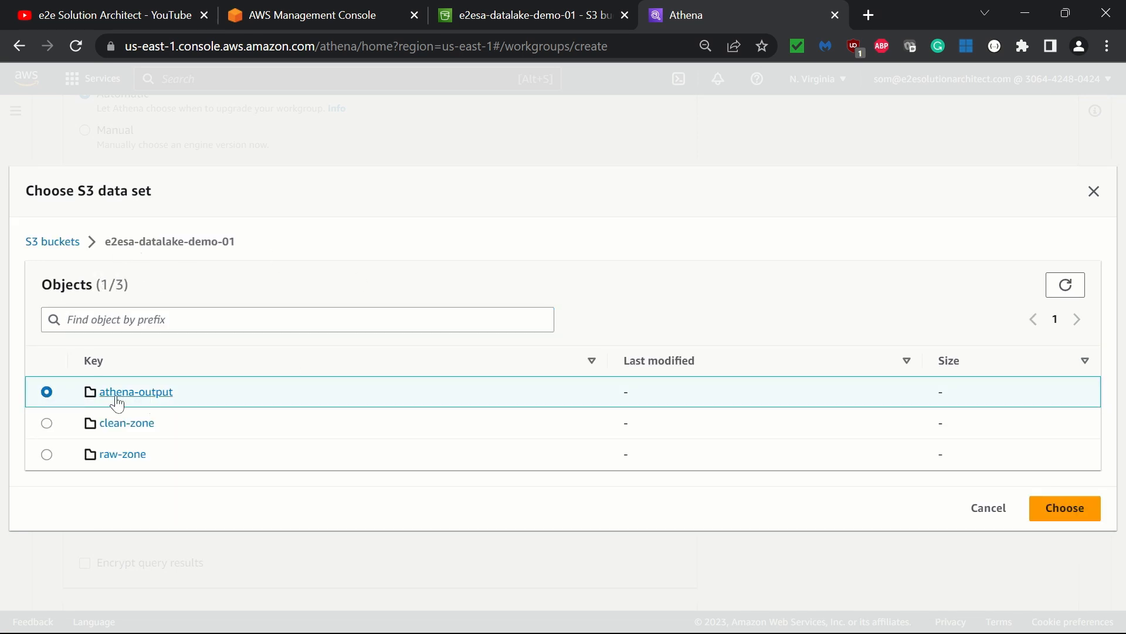
{"action": "left_click", "coordinate": [1084, 515]}
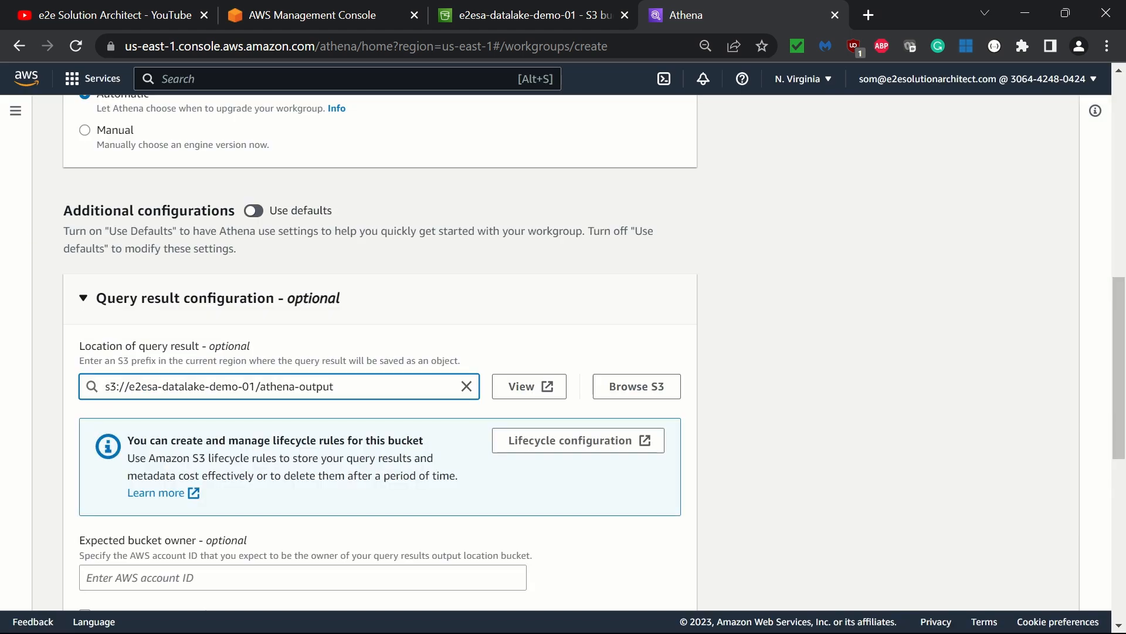
{"action": "type", "text": "/"}
- Set the per query data usage limit unit to Megabytes MB
{"action": "scroll", "coordinate": [146, 290], "scroll_direction": "down", "scroll_amount": 8}
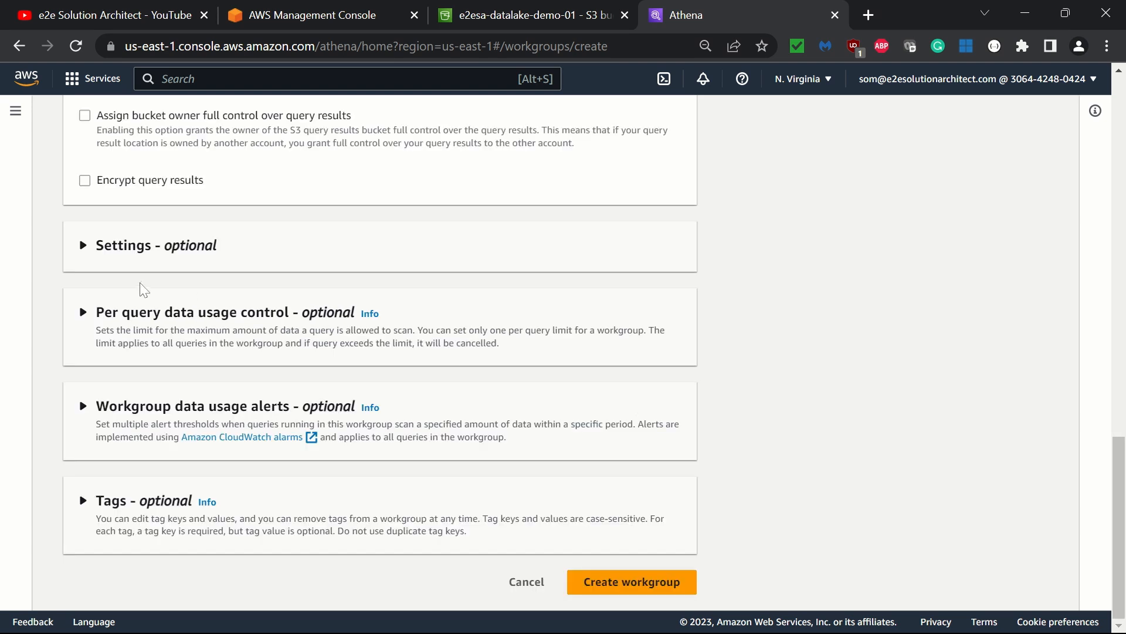
{"action": "left_click", "coordinate": [128, 266]}
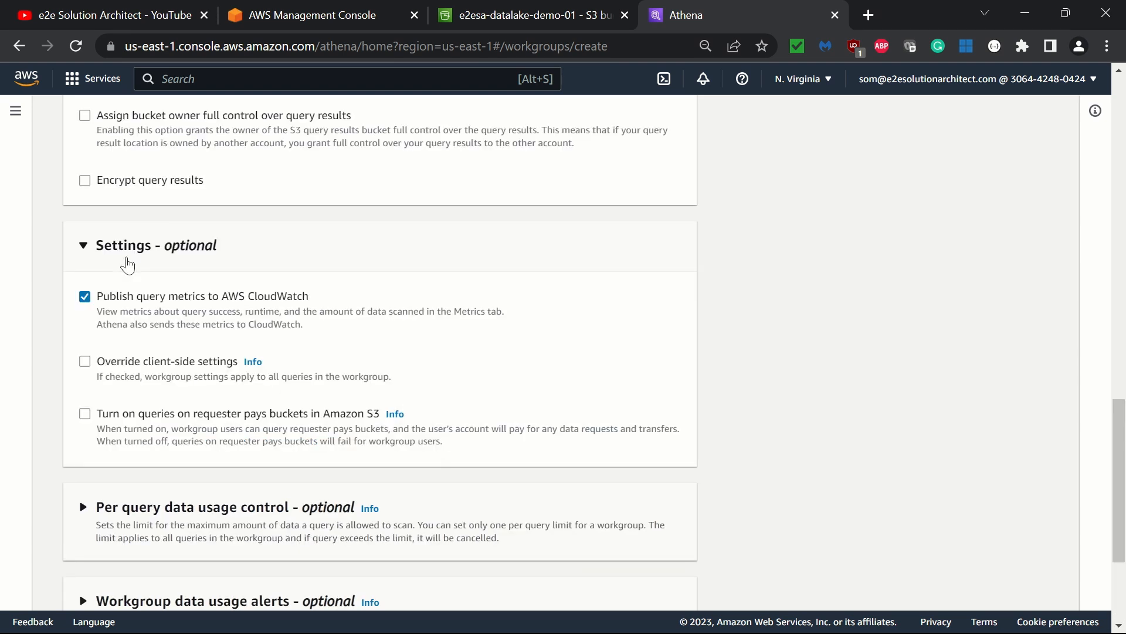
{"action": "left_click", "coordinate": [200, 264]}
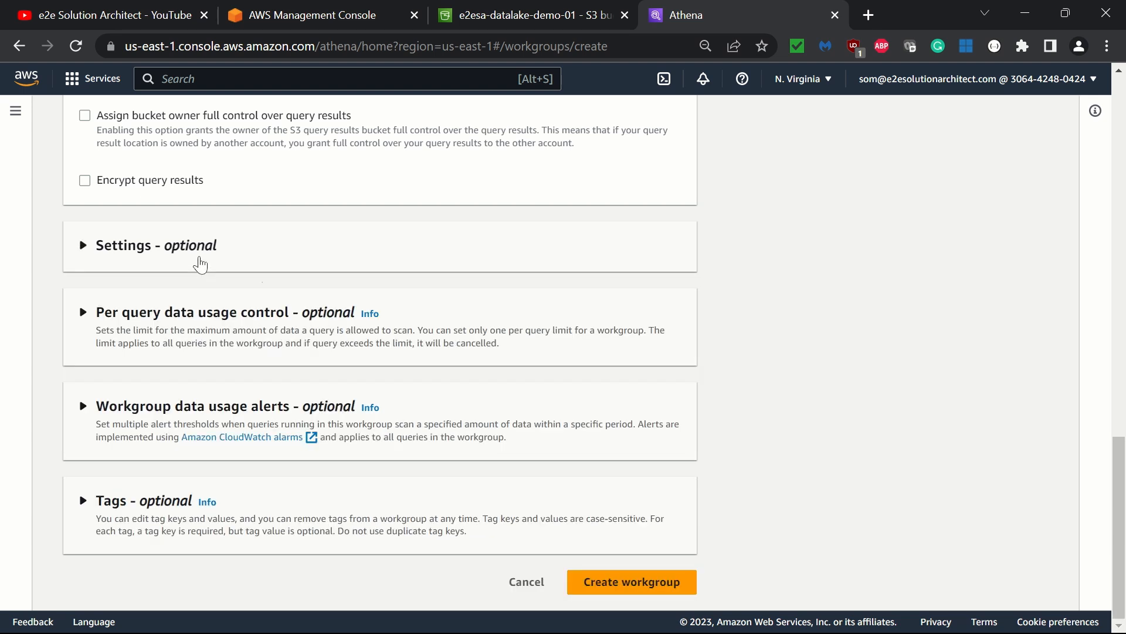
{"action": "left_click", "coordinate": [135, 317]}
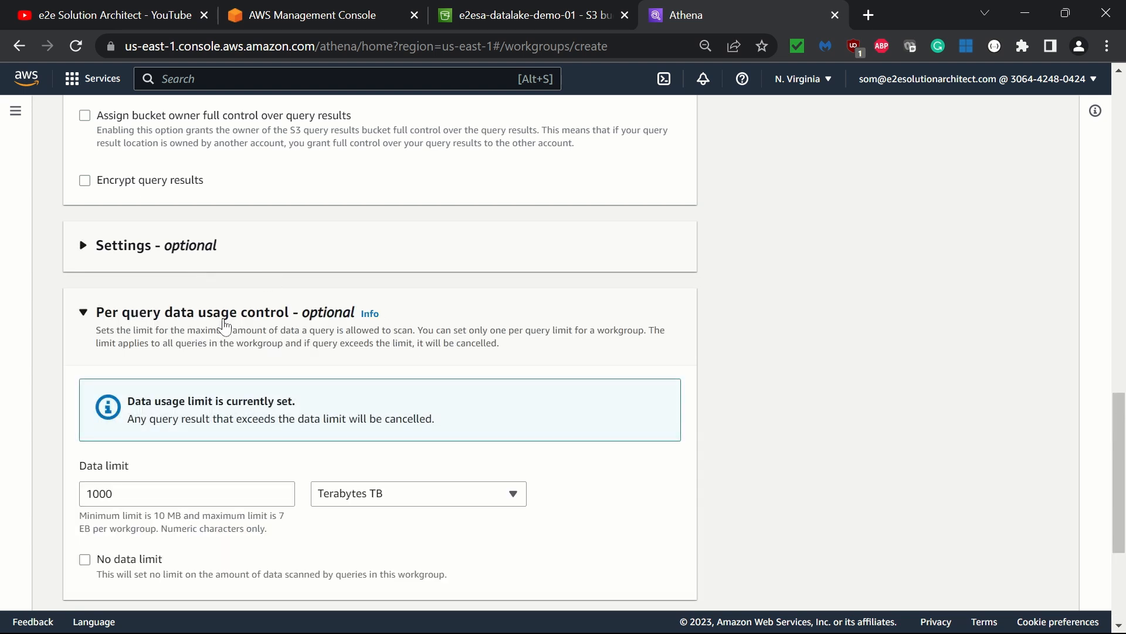
{"action": "scroll", "coordinate": [281, 341], "scroll_direction": "down", "scroll_amount": 3}
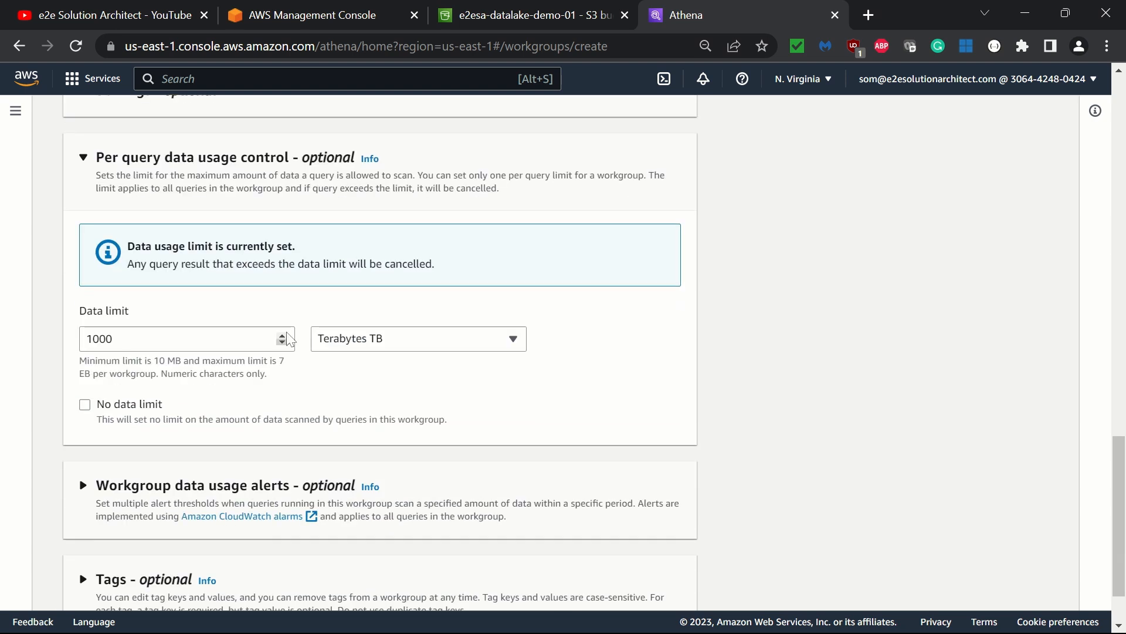
{"action": "left_click", "coordinate": [377, 346]}
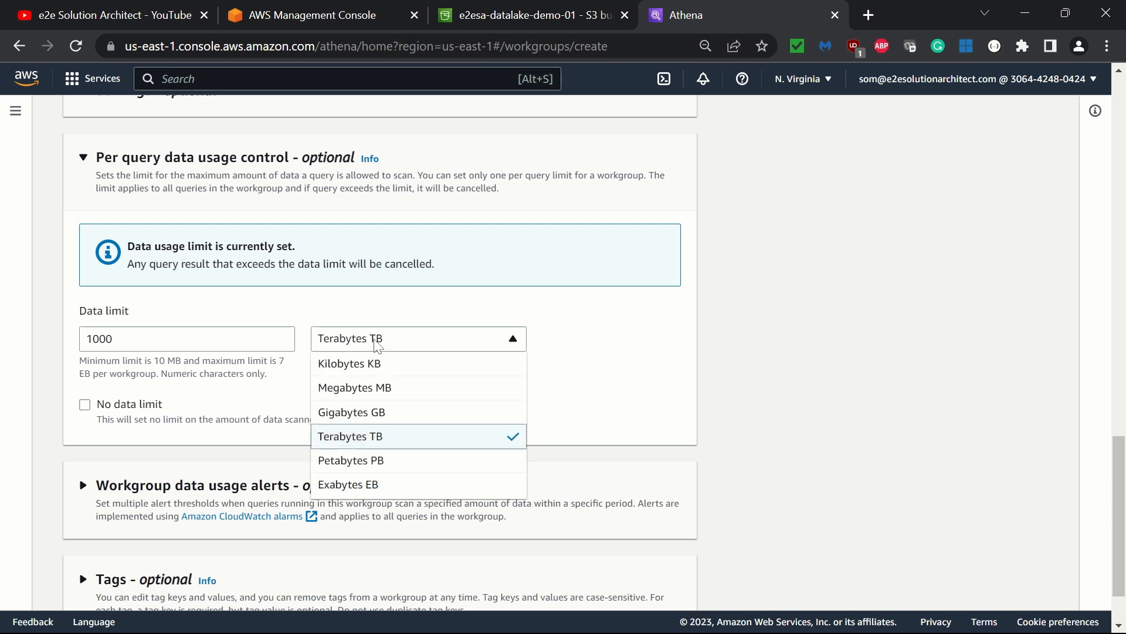
{"action": "left_click", "coordinate": [391, 389]}
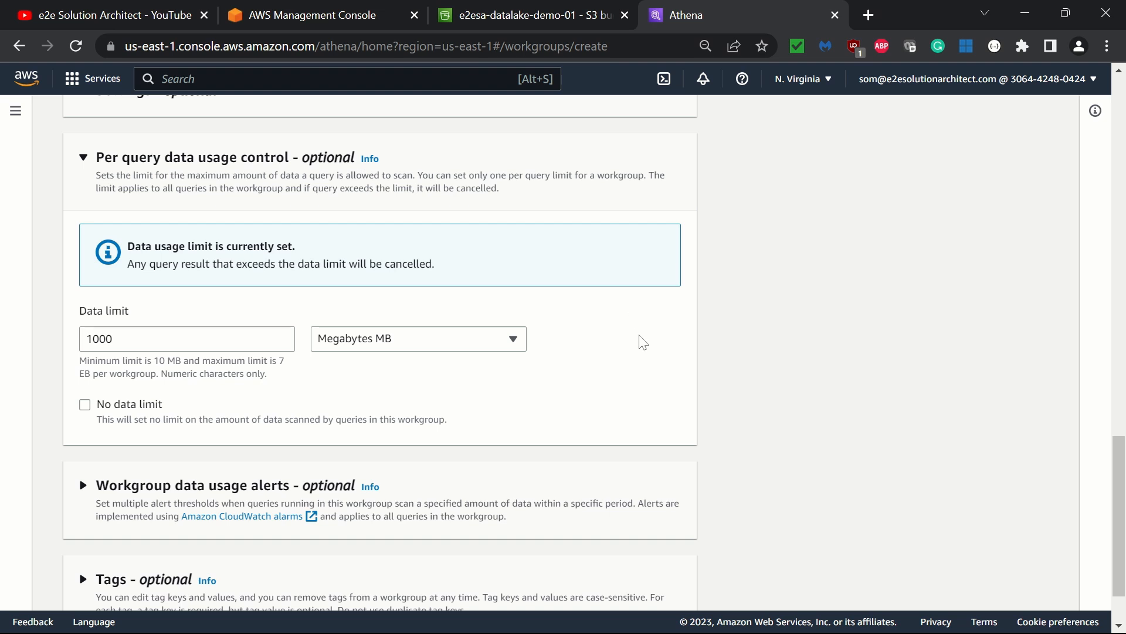
{"action": "scroll", "coordinate": [643, 343], "scroll_direction": "down", "scroll_amount": 1}
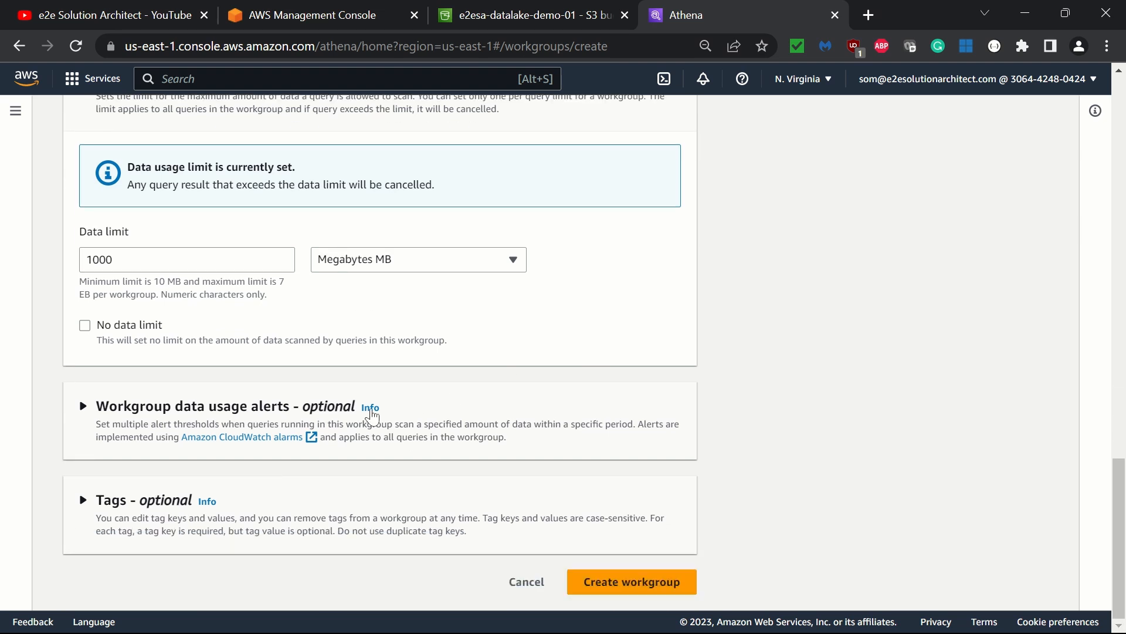
- Add a workgroup tag with key project and value e2esa-datalake-demo-01
{"action": "left_click", "coordinate": [145, 420]}
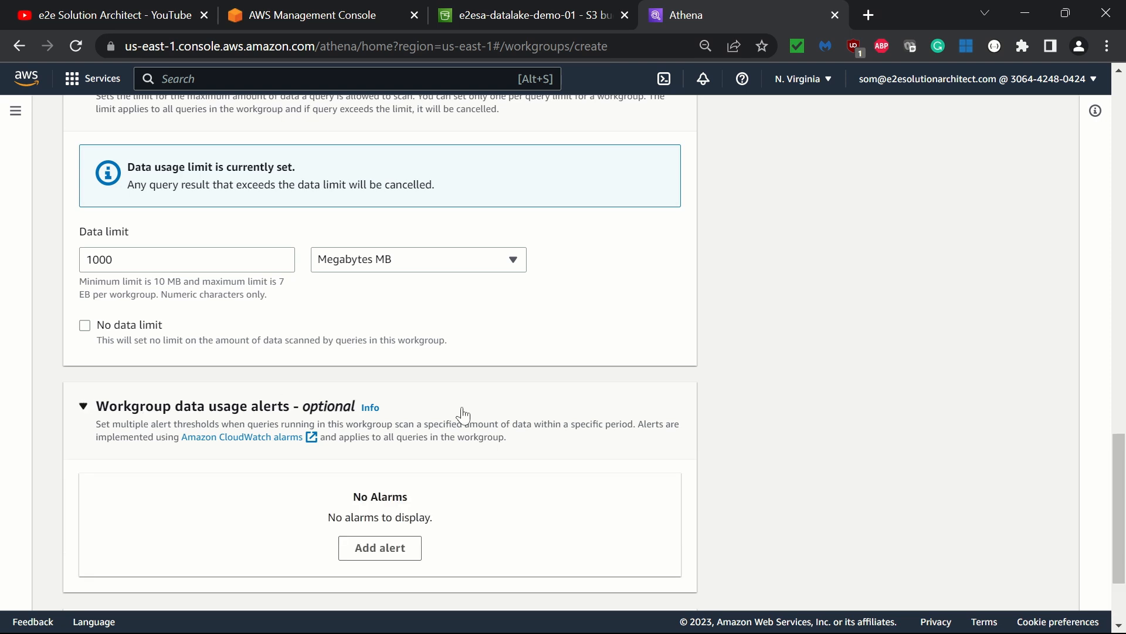
{"action": "scroll", "coordinate": [460, 412], "scroll_direction": "down", "scroll_amount": 3}
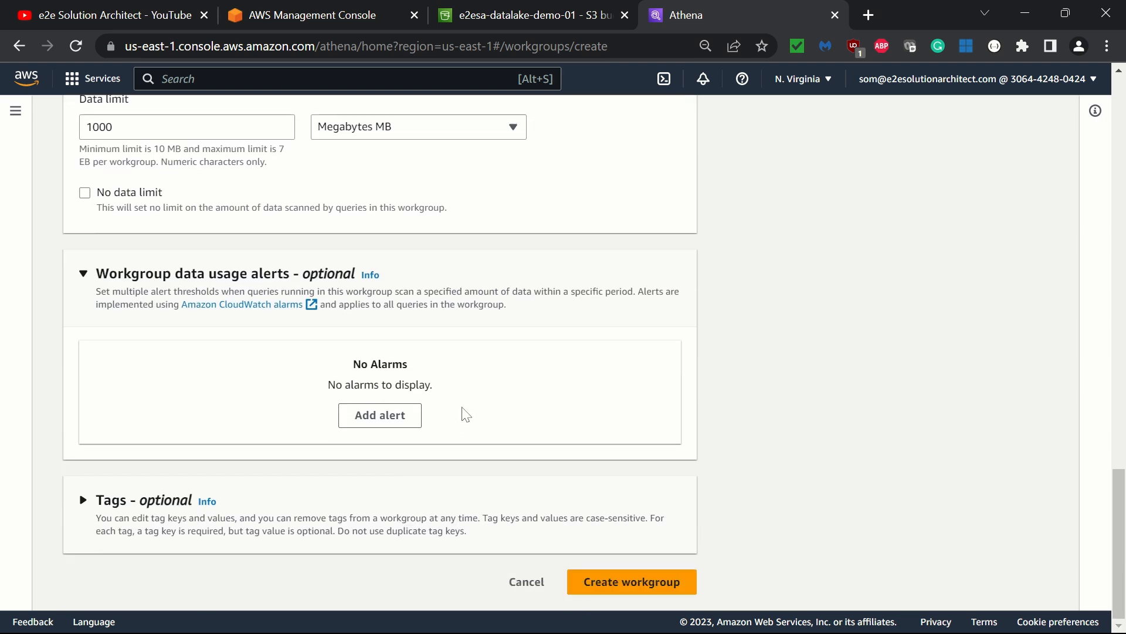
{"action": "left_click", "coordinate": [389, 517]}
{"action": "scroll", "coordinate": [390, 516], "scroll_direction": "down", "scroll_amount": 2}
{"action": "left_click", "coordinate": [129, 509]}
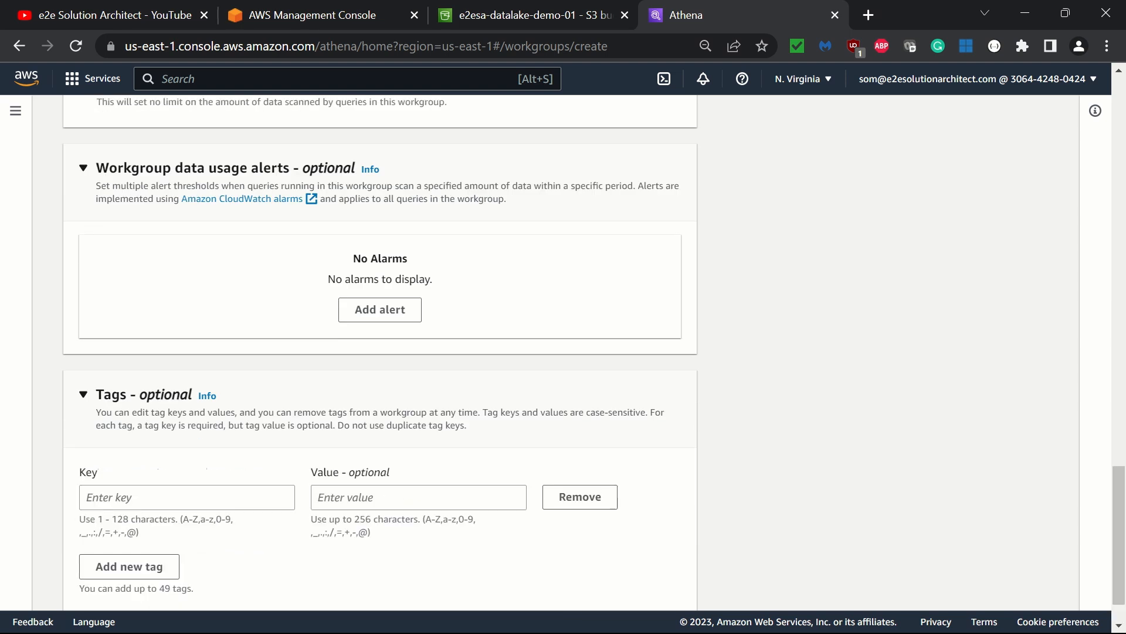
{"action": "type", "text": "project"}
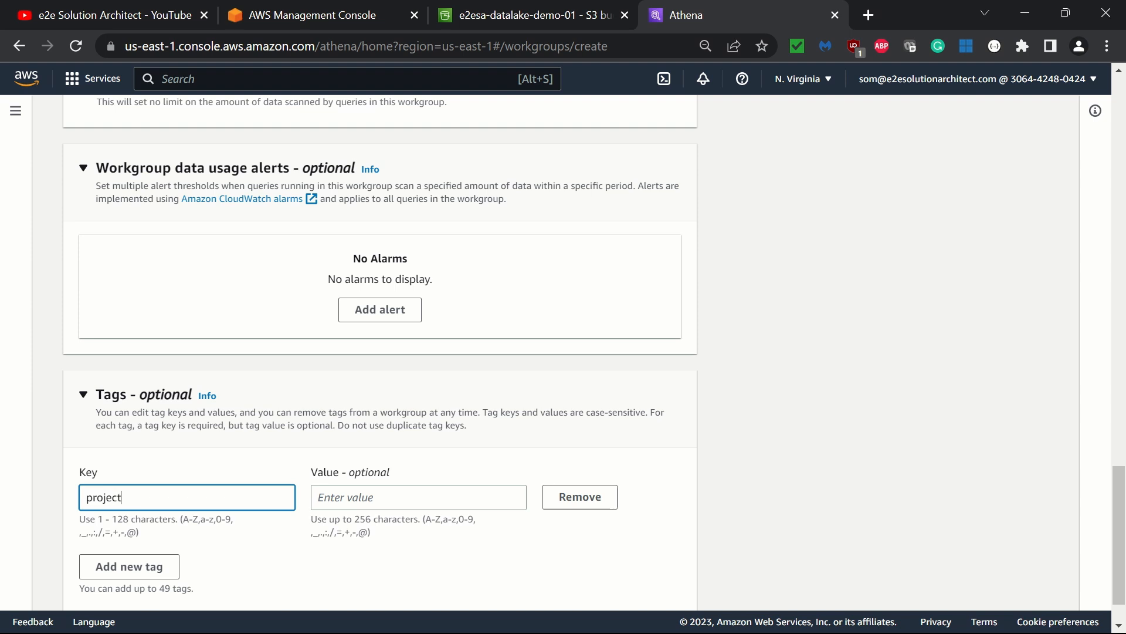
{"action": "key", "text": "Tab"}
{"action": "type", "text": "e2e"}
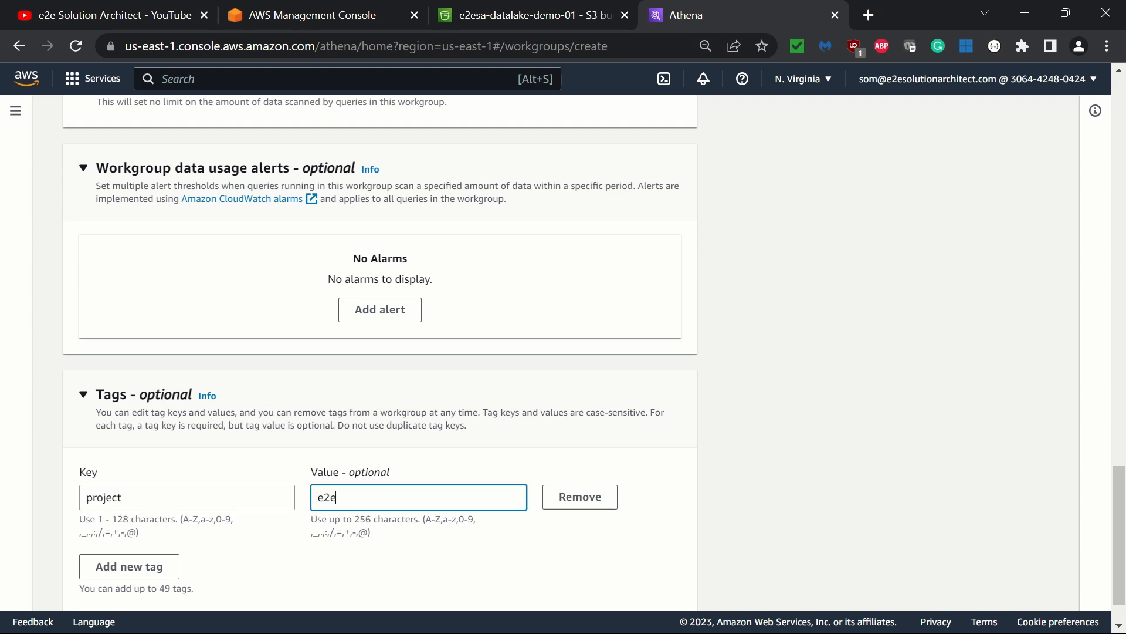
{"action": "type", "text": "sa-datalake-demo-01"}
- Create the workgroup and go to the Athena query editor
{"action": "scroll", "coordinate": [663, 505], "scroll_direction": "down", "scroll_amount": 1}
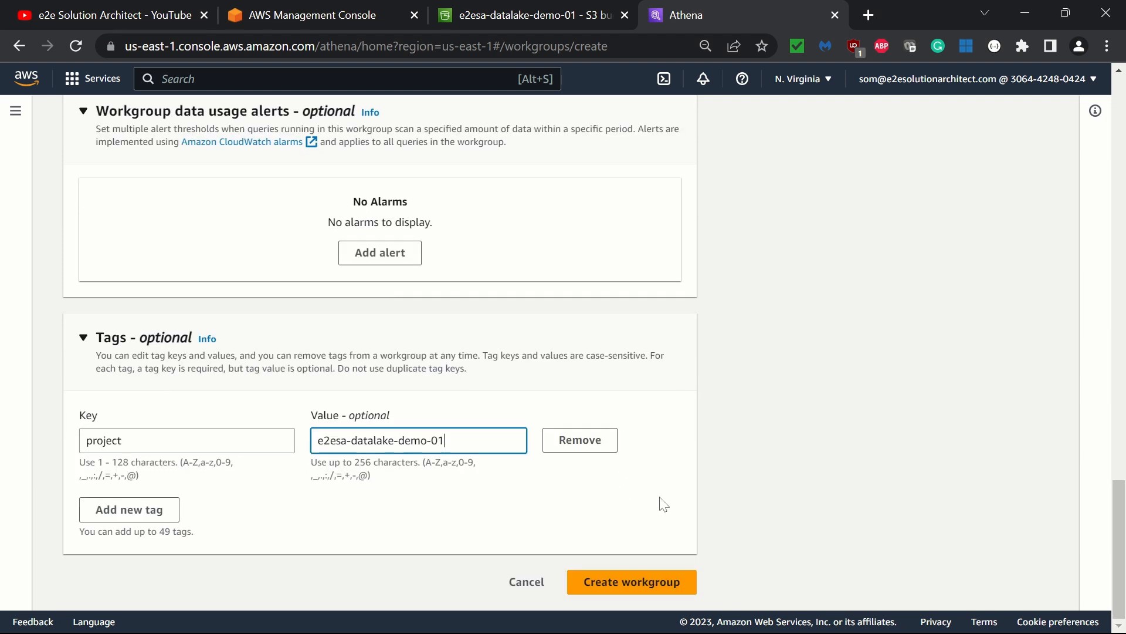
{"action": "left_click", "coordinate": [629, 580]}
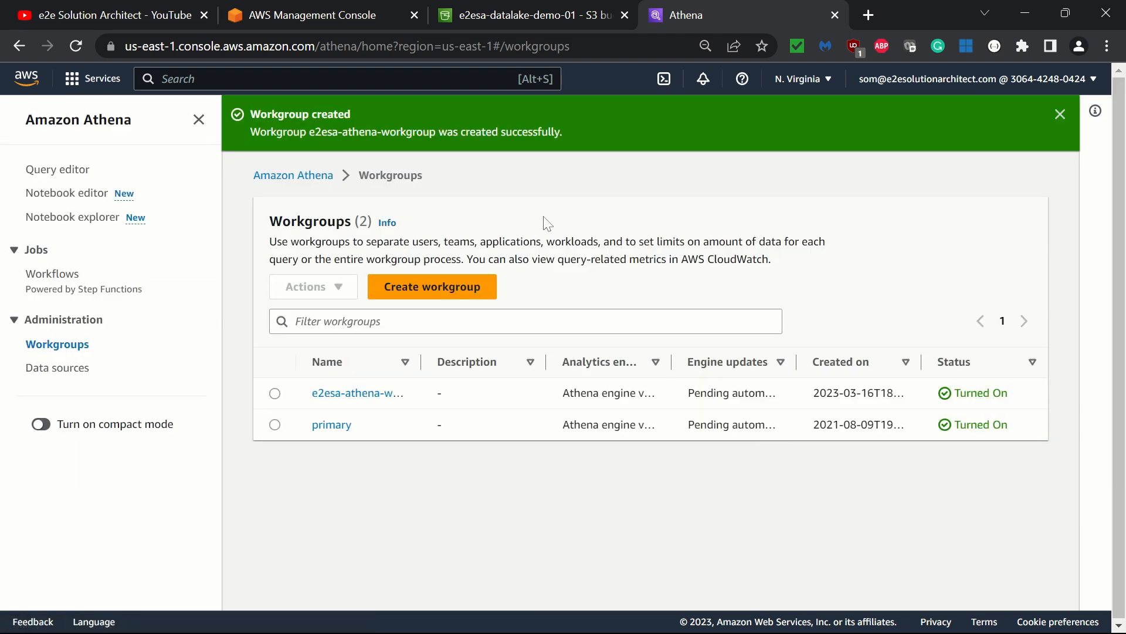
{"action": "left_click", "coordinate": [68, 173]}
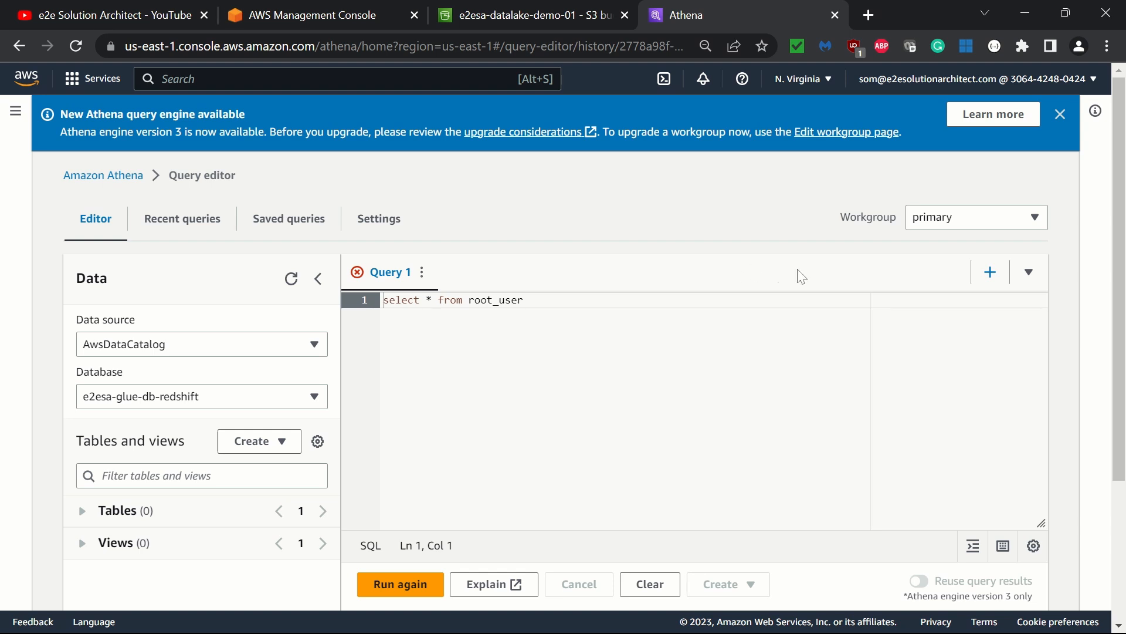
- Switch the query editor to the e2esa-athena-workgroup workgroup
{"action": "left_click", "coordinate": [941, 231]}
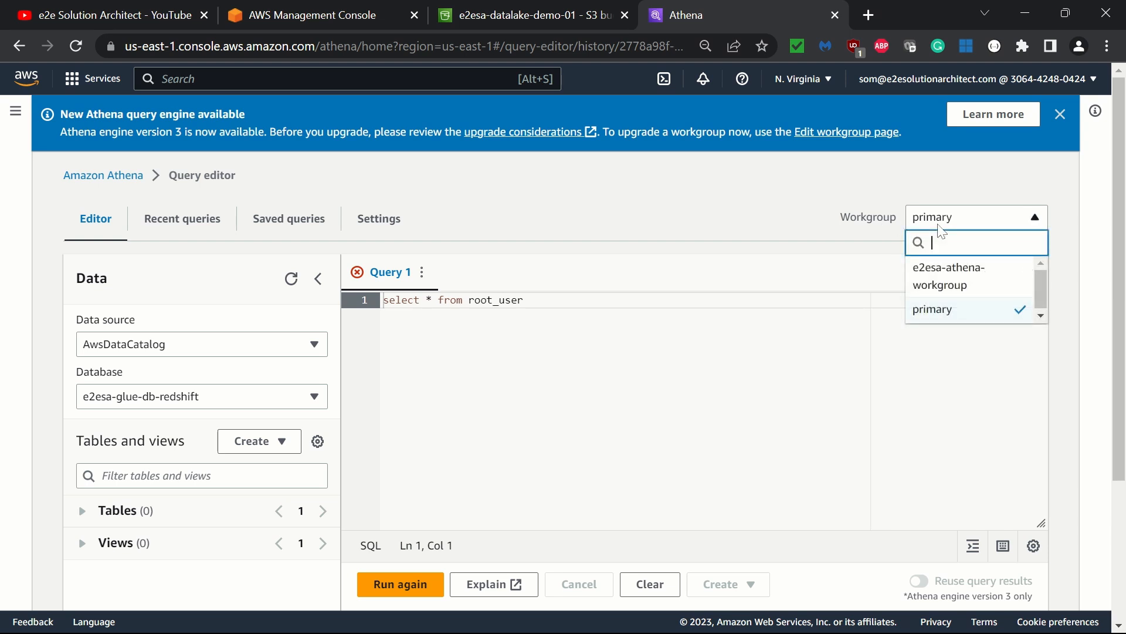
{"action": "left_click", "coordinate": [953, 286]}
{"action": "scroll", "coordinate": [563, 352], "scroll_direction": "down", "scroll_amount": 3}
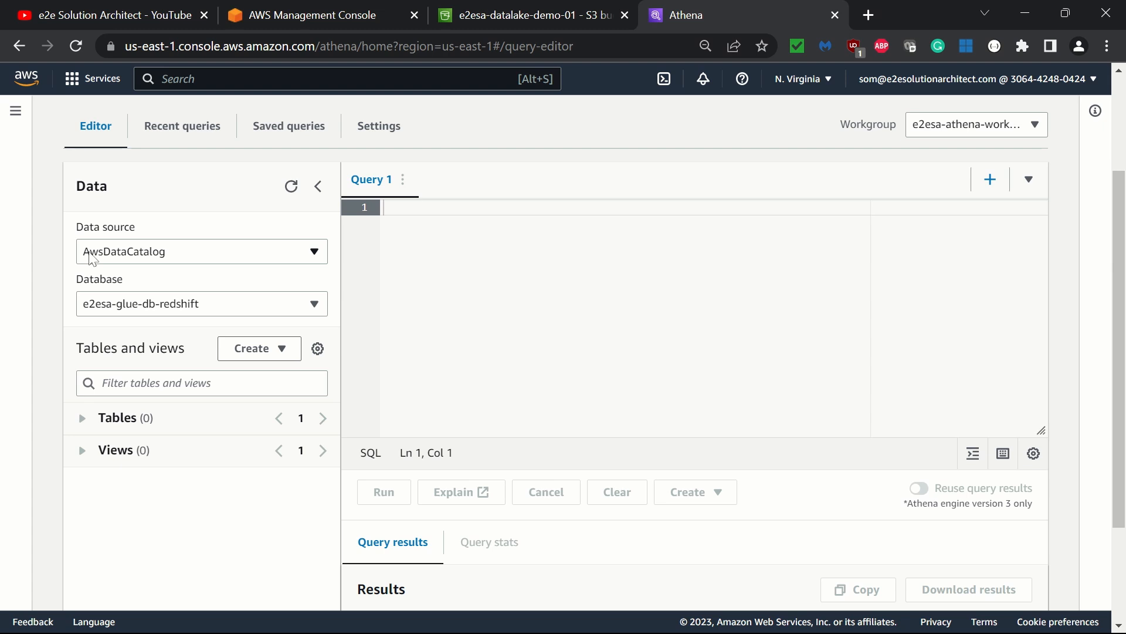
- Select the e2esa-glue-db-s3-clean database in the AwsDataCatalog data source
{"action": "left_click", "coordinate": [148, 258]}
{"action": "left_click", "coordinate": [148, 258]}
{"action": "left_click", "coordinate": [158, 315]}
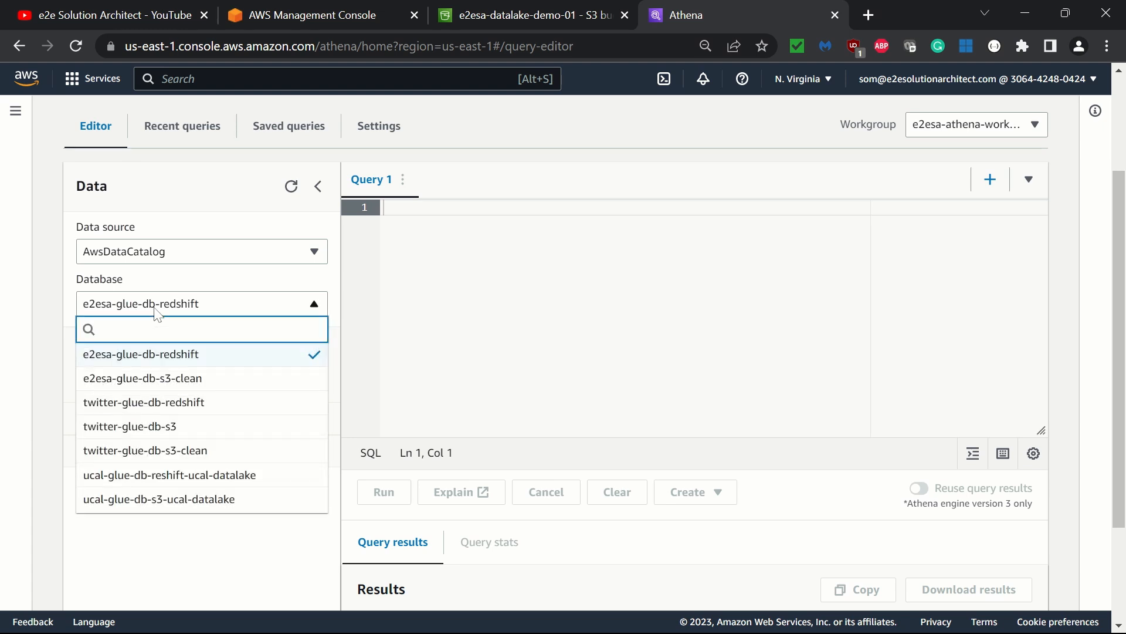
{"action": "left_click", "coordinate": [166, 384]}
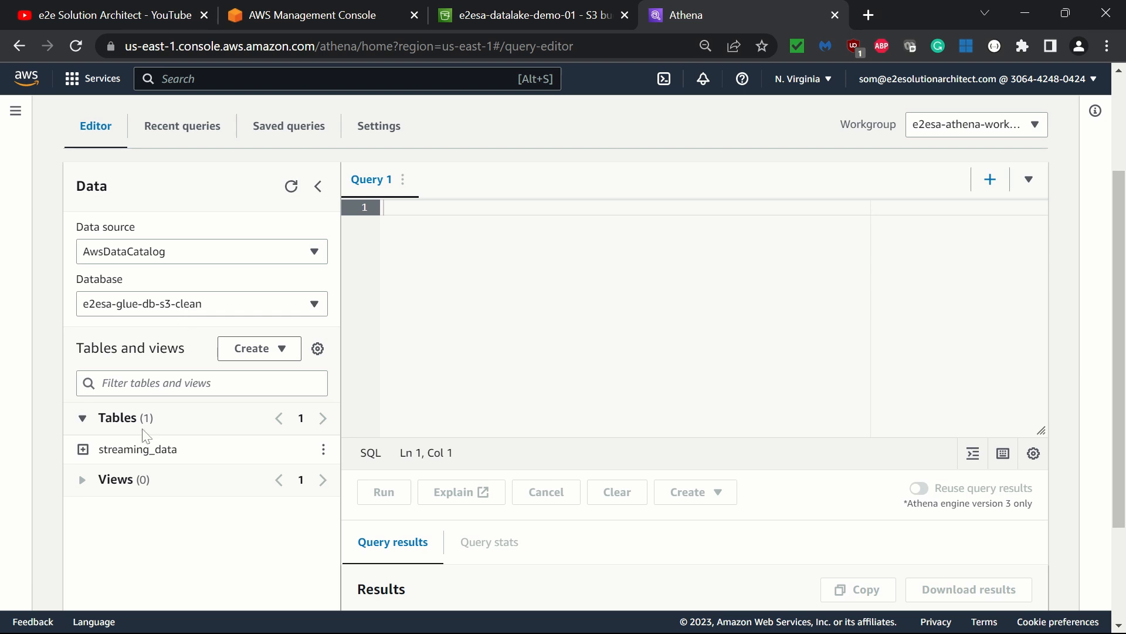
- Expand the streaming_data table and examine its columns and types
{"action": "left_click", "coordinate": [167, 311]}
{"action": "left_click", "coordinate": [168, 317]}
{"action": "left_click", "coordinate": [84, 452]}
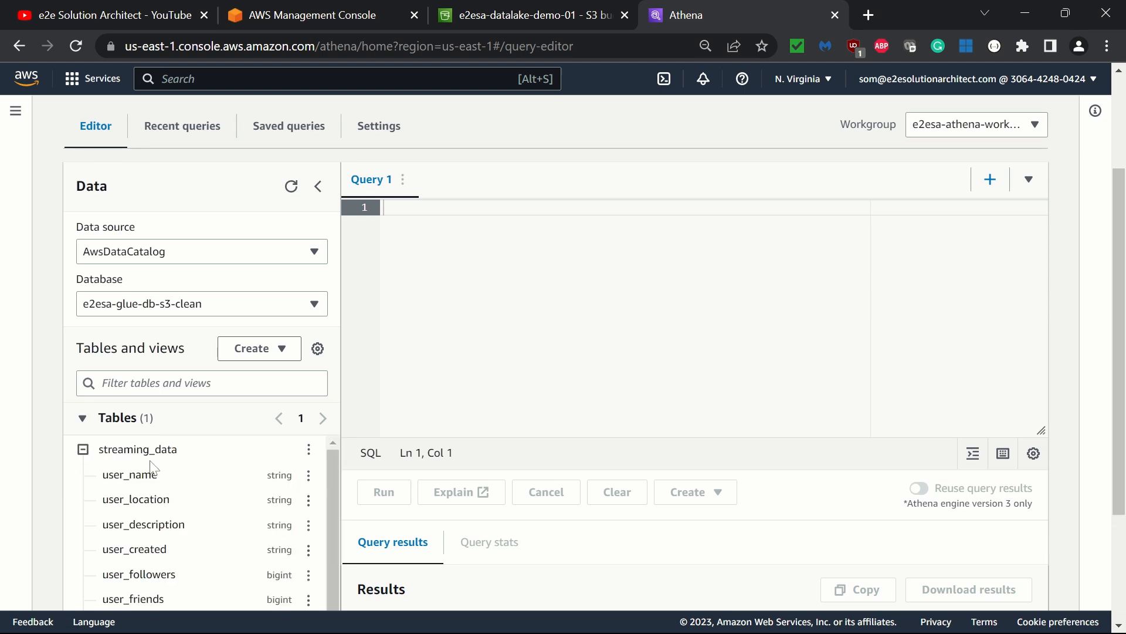
{"action": "scroll", "coordinate": [163, 472], "scroll_direction": "down", "scroll_amount": 2}
{"action": "scroll", "coordinate": [166, 476], "scroll_direction": "down", "scroll_amount": 3}
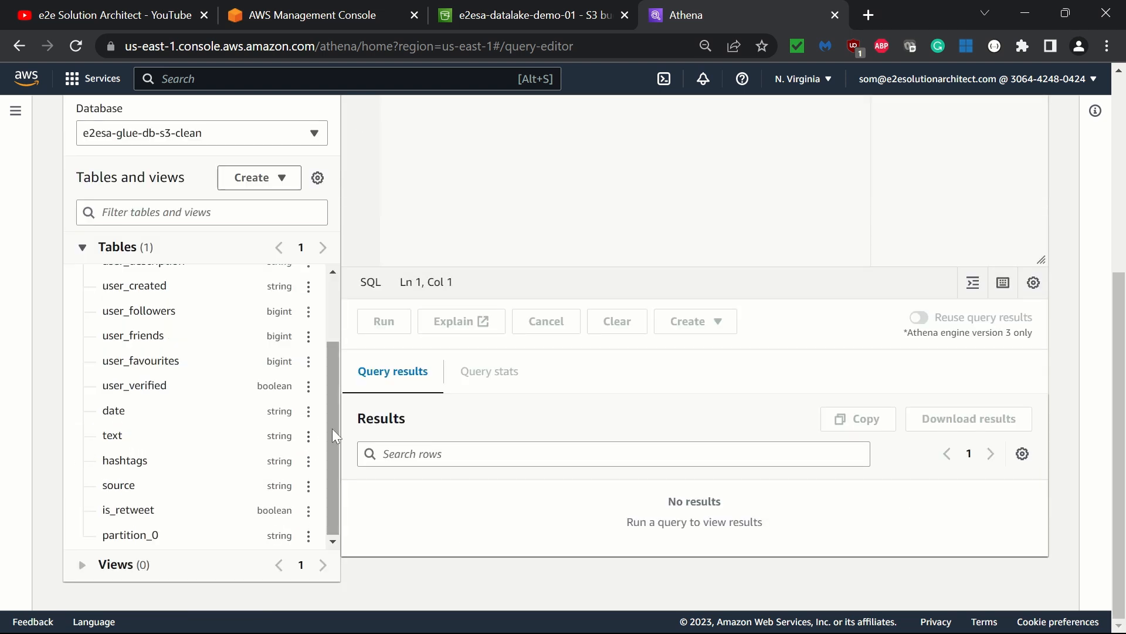
{"action": "left_click_drag", "start_coordinate": [332, 428], "coordinate": [338, 352]}
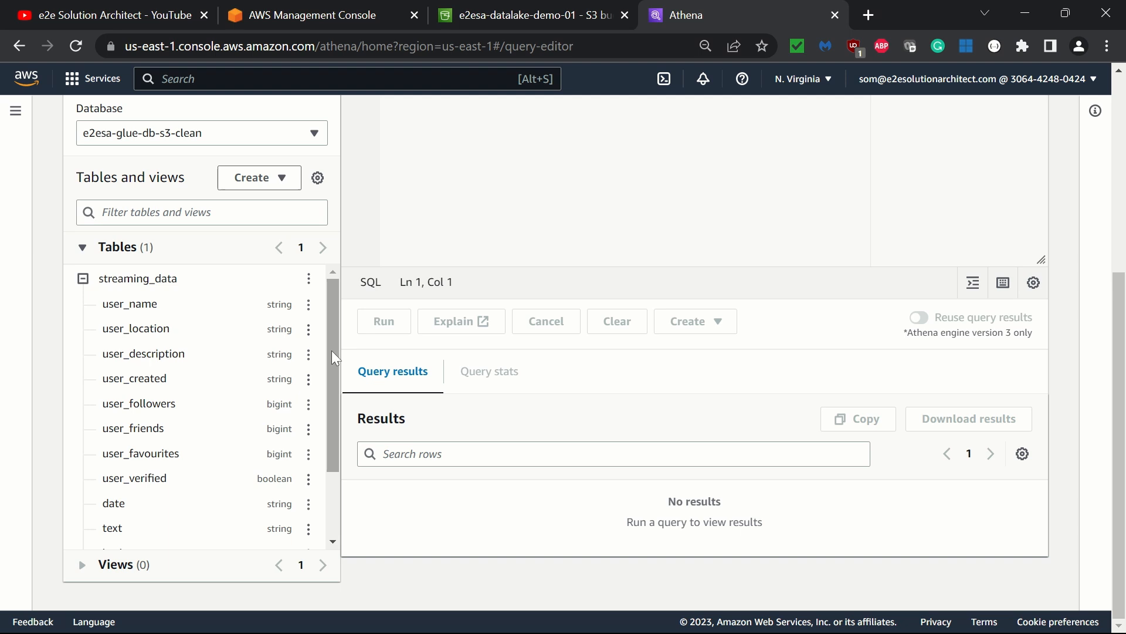
{"action": "scroll", "coordinate": [446, 209], "scroll_direction": "up", "scroll_amount": 4}
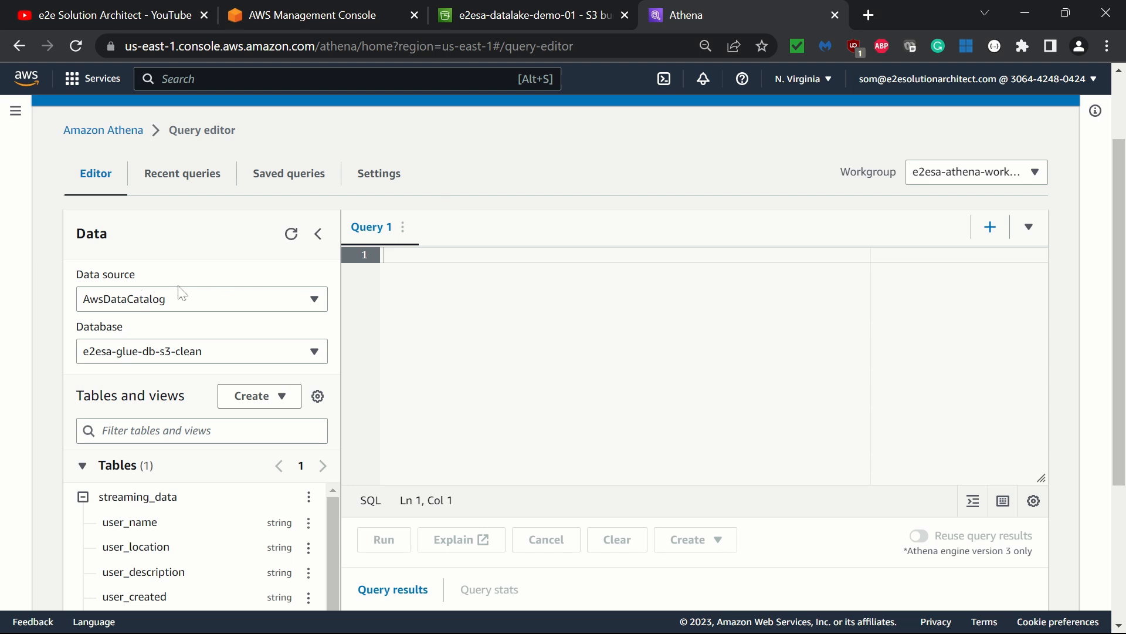
{"action": "scroll", "coordinate": [192, 450], "scroll_direction": "down", "scroll_amount": 2}
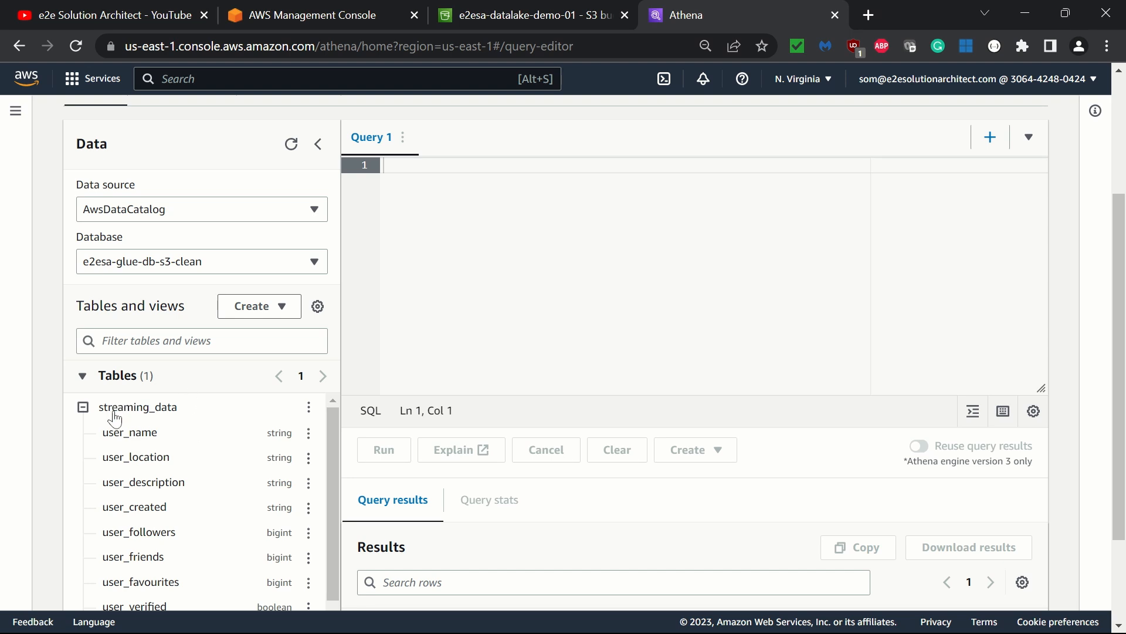
{"action": "scroll", "coordinate": [114, 418], "scroll_direction": "down", "scroll_amount": 2}
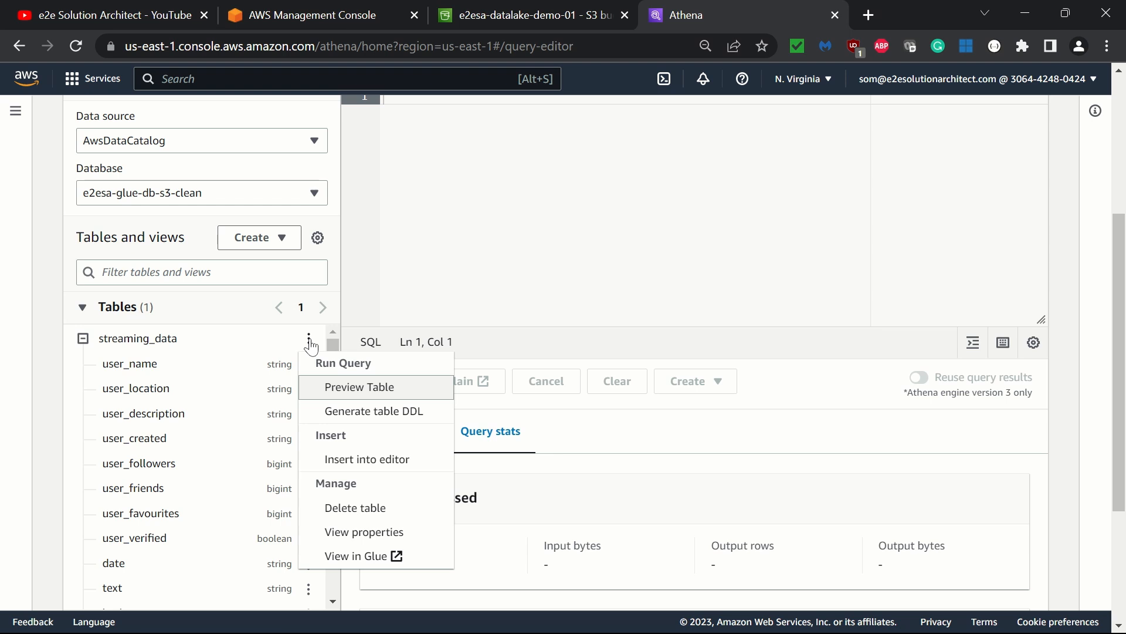
- Run a preview query on the streaming_data table
{"action": "left_click", "coordinate": [360, 387]}
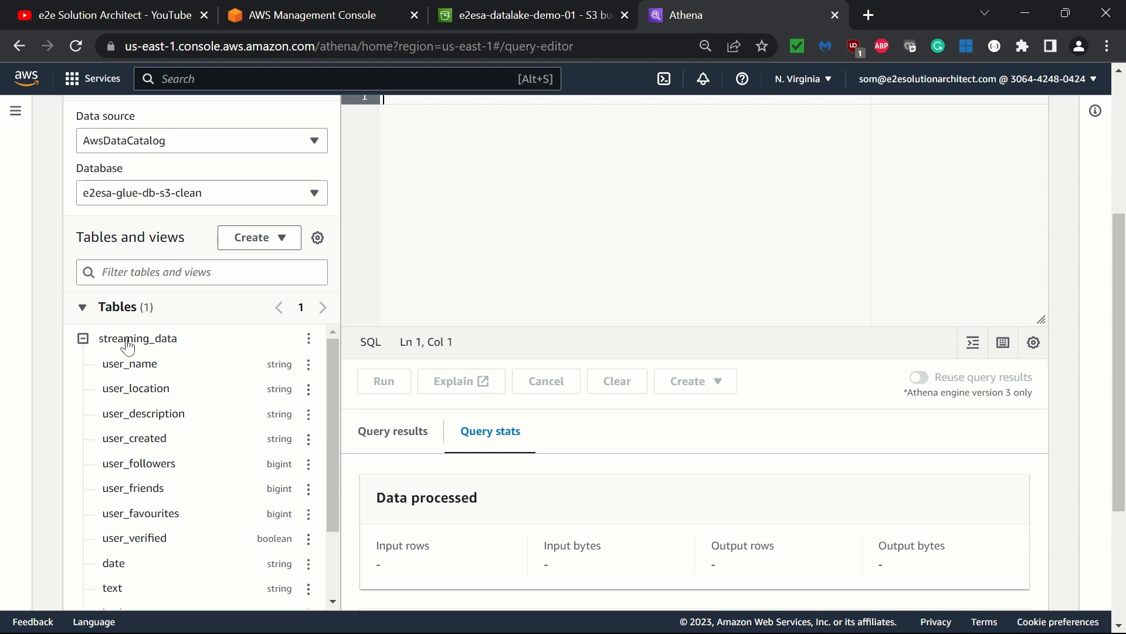
{"action": "left_click", "coordinate": [309, 339]}
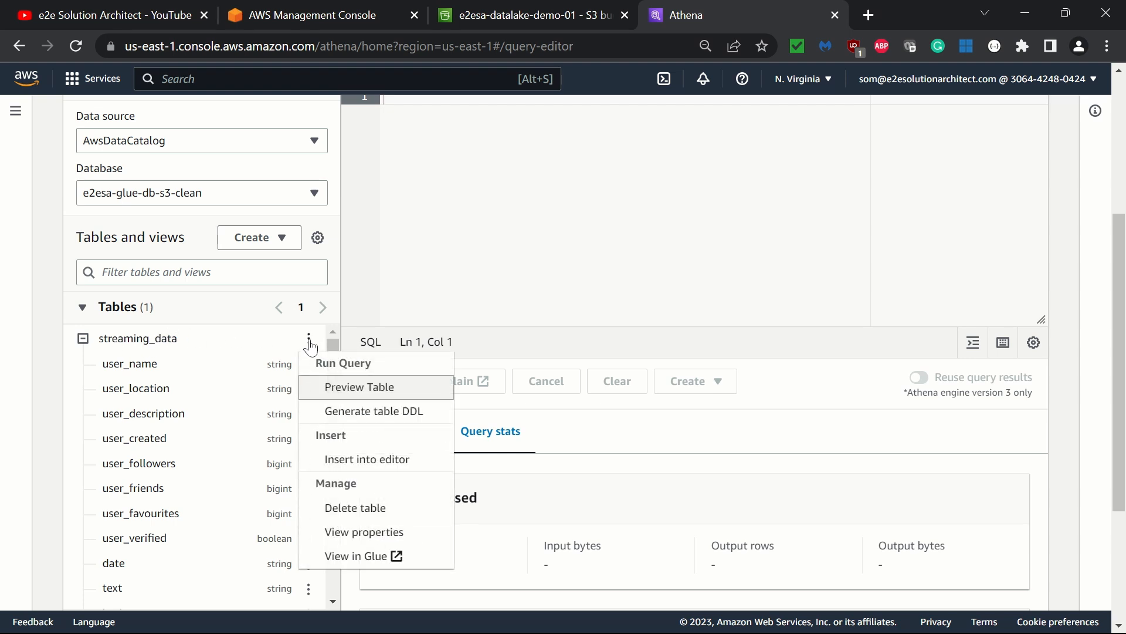
{"action": "left_click", "coordinate": [346, 397]}
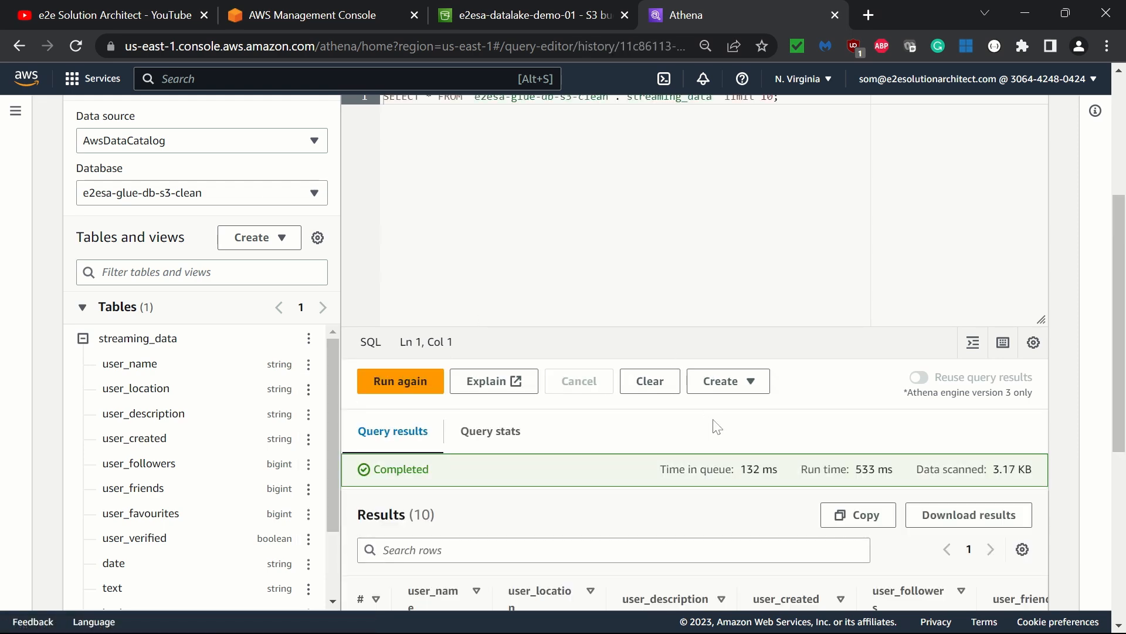
- Review the rows returned by the preview query
{"action": "scroll", "coordinate": [717, 427], "scroll_direction": "down", "scroll_amount": 5}
{"action": "scroll", "coordinate": [717, 426], "scroll_direction": "down", "scroll_amount": 2}
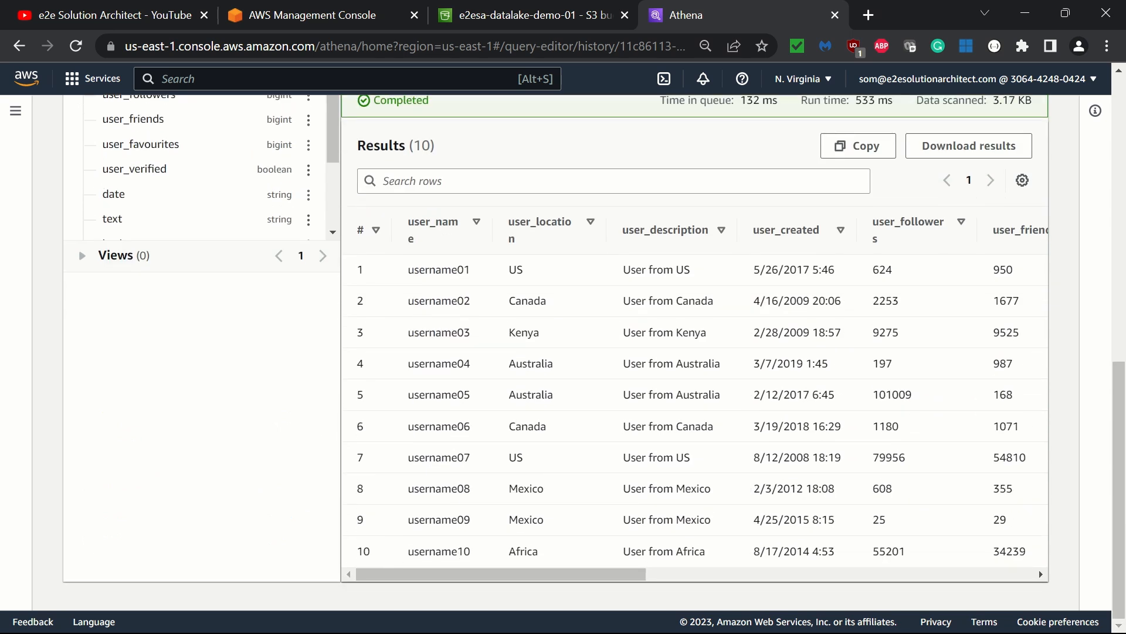
{"action": "scroll", "coordinate": [491, 203], "scroll_direction": "up", "scroll_amount": 3}
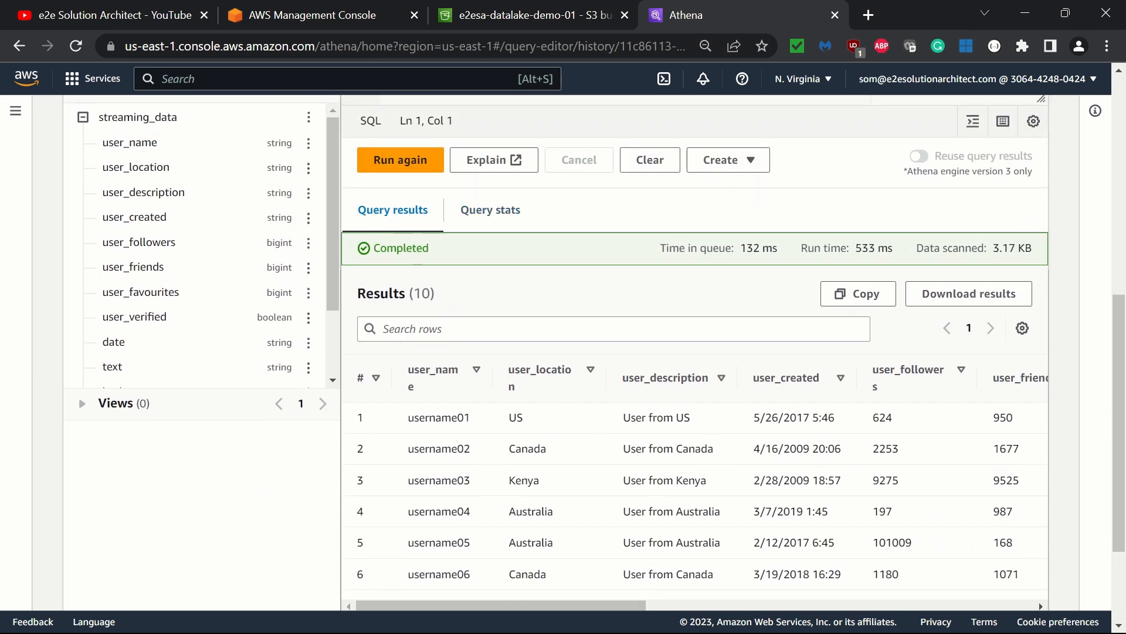
{"action": "scroll", "coordinate": [614, 407], "scroll_direction": "up", "scroll_amount": 6}
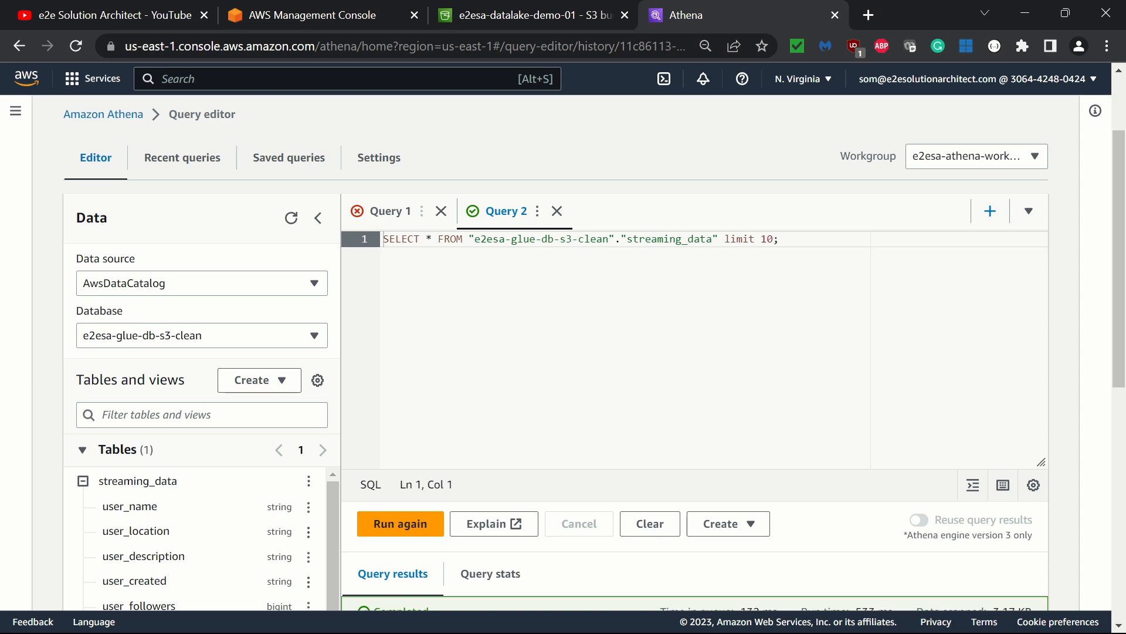
{"action": "scroll", "coordinate": [613, 352], "scroll_direction": "down", "scroll_amount": 6}
{"action": "scroll", "coordinate": [613, 352], "scroll_direction": "up", "scroll_amount": 6}
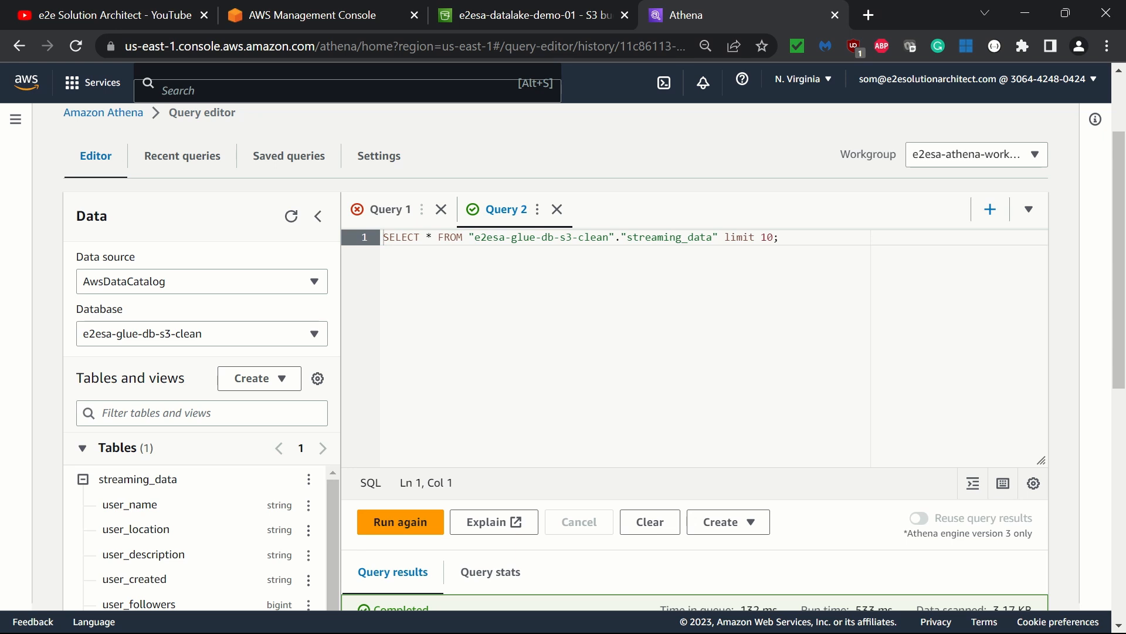
{"action": "scroll", "coordinate": [614, 352], "scroll_direction": "down", "scroll_amount": 1}
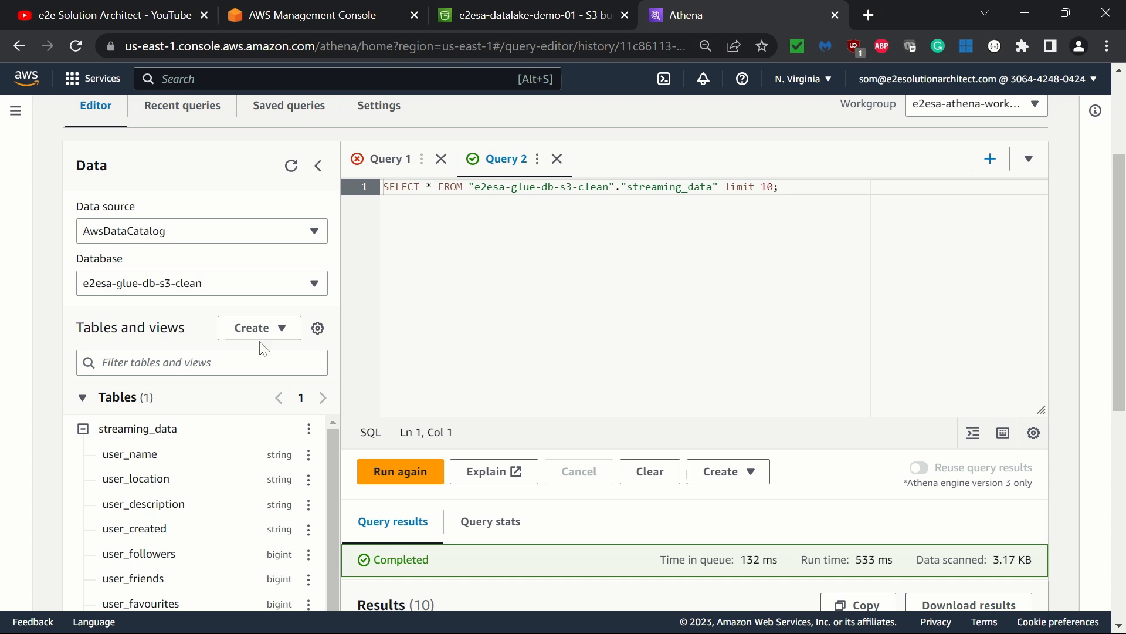
- Start creating a table from S3 bucket data named e2esa-athena-table-messages
{"action": "left_click", "coordinate": [82, 428]}
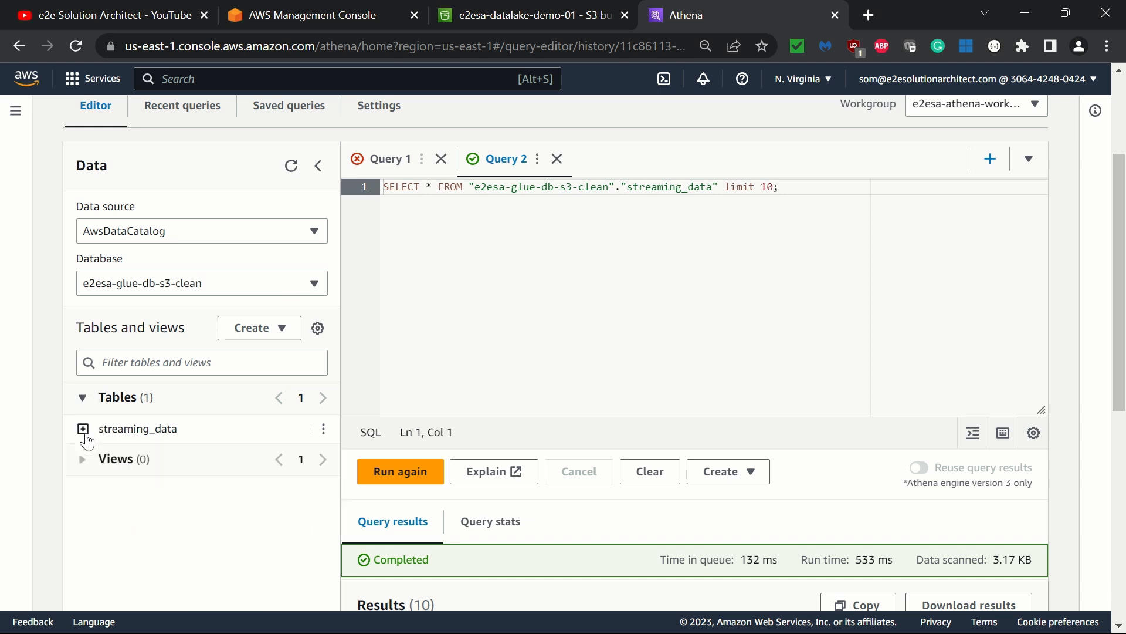
{"action": "left_click", "coordinate": [276, 332]}
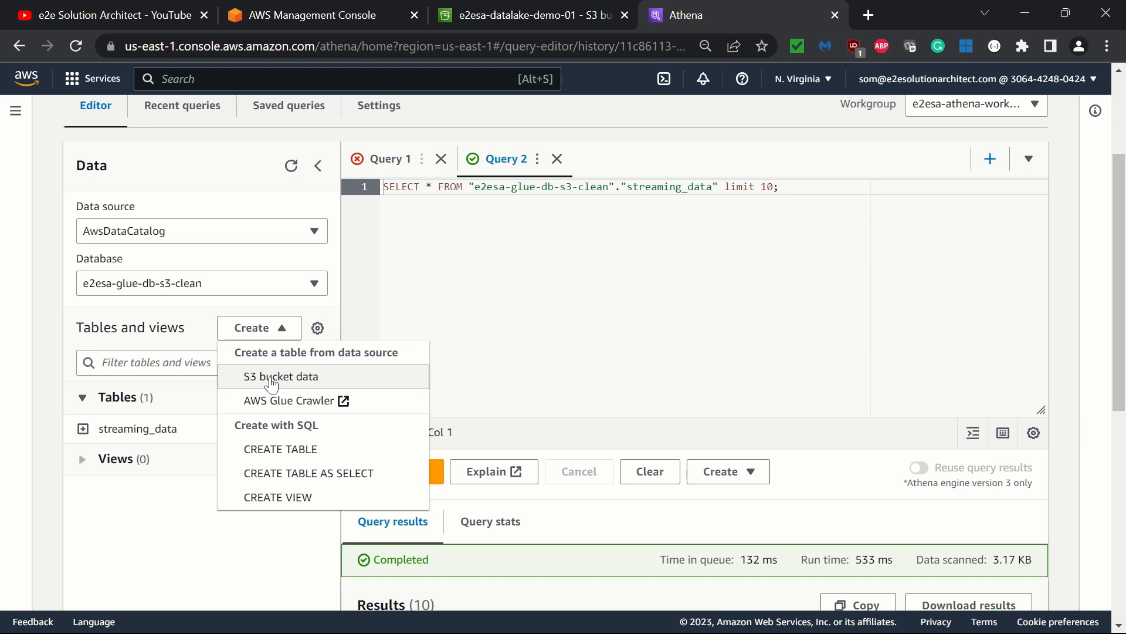
{"action": "left_click", "coordinate": [272, 384]}
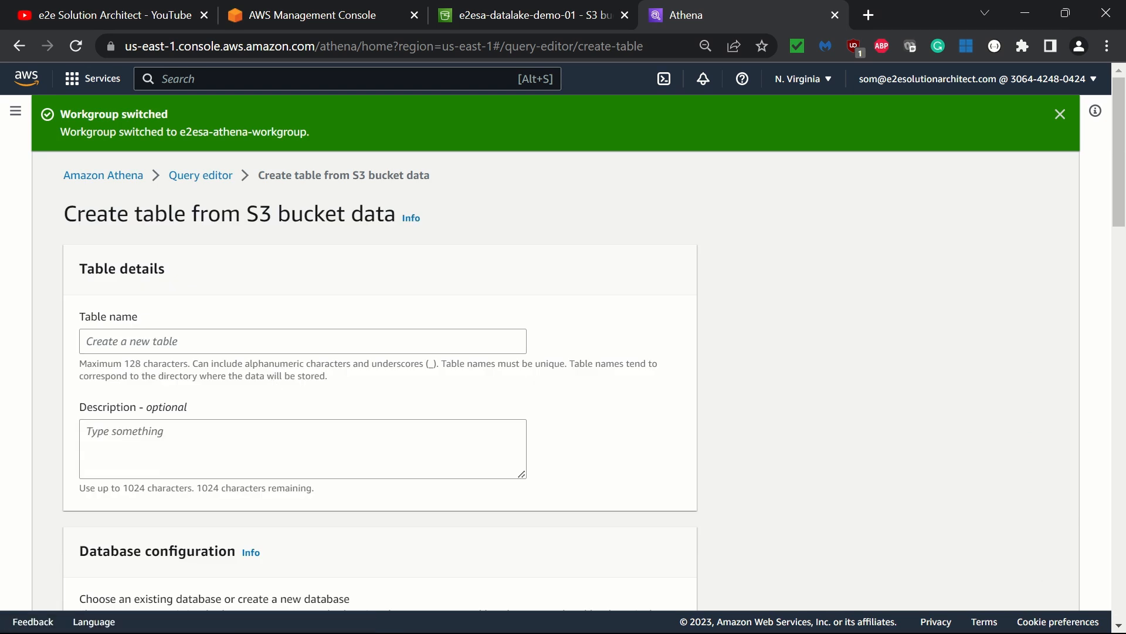
{"action": "left_click", "coordinate": [272, 341]}
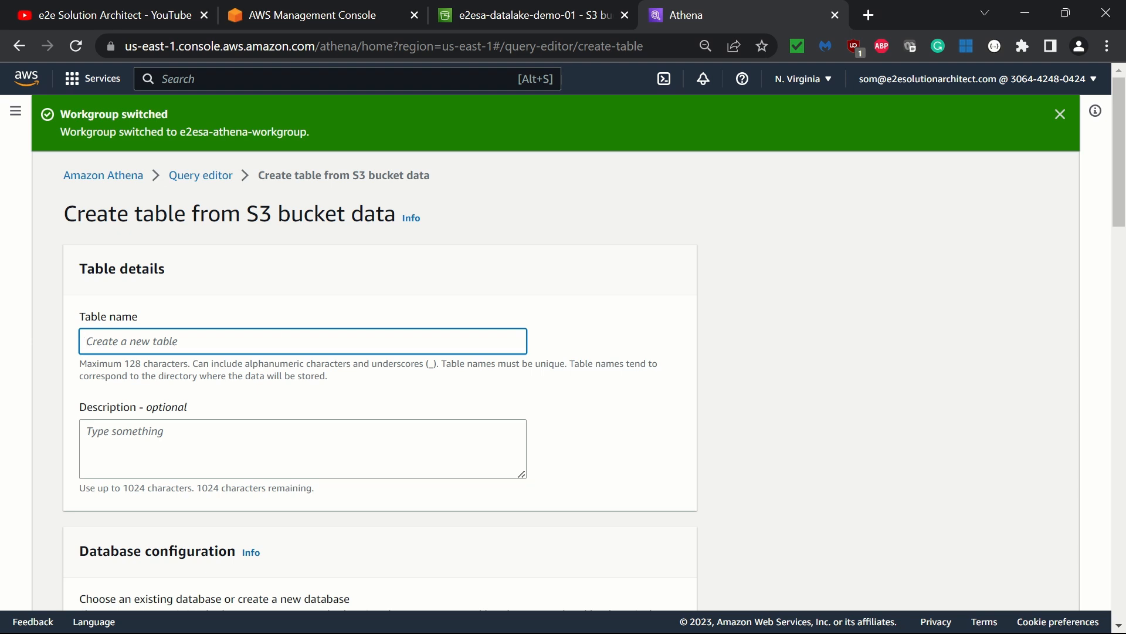
{"action": "type", "text": "e2esa-"}
{"action": "left_click", "coordinate": [350, 380]}
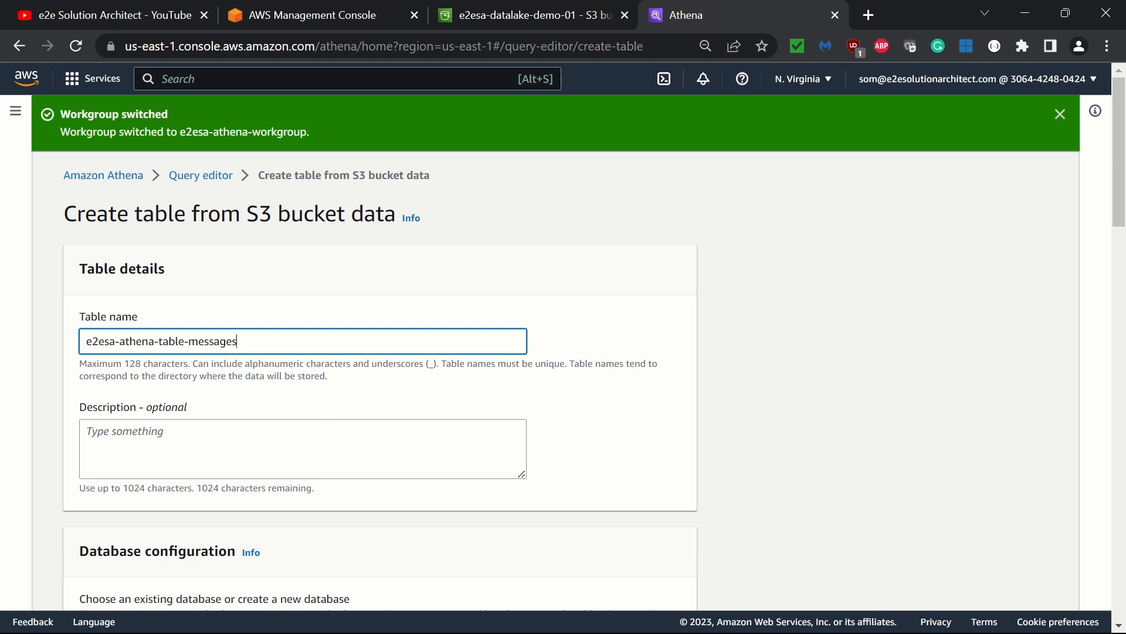
- Choose to create a new database named e2esa-athena-db-s3-clean for the table
{"action": "scroll", "coordinate": [182, 275], "scroll_direction": "down", "scroll_amount": 5}
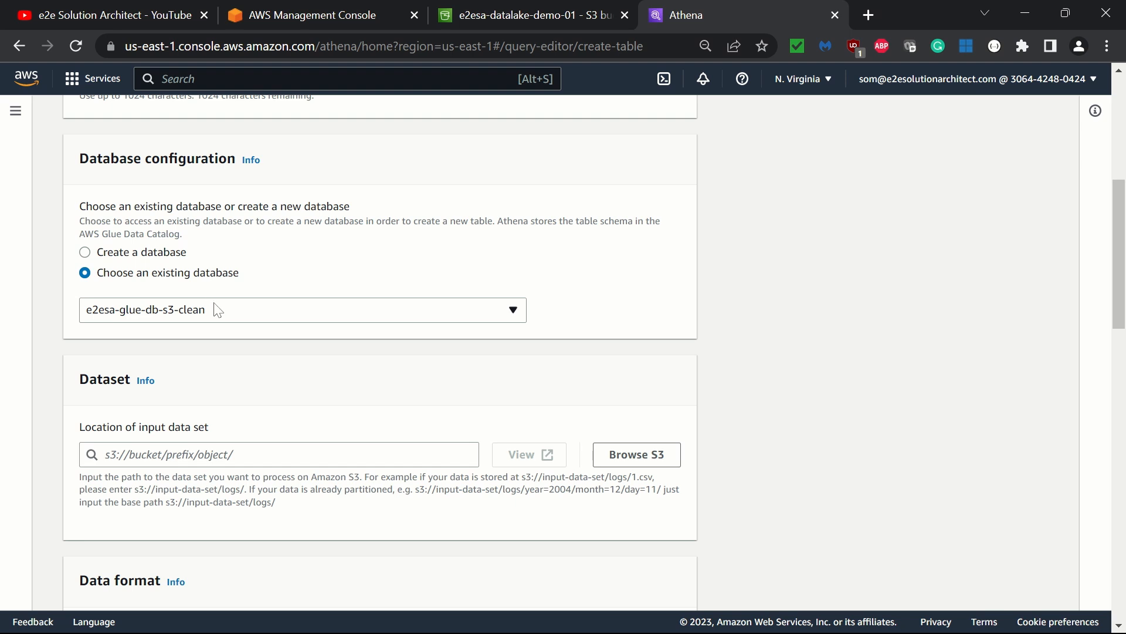
{"action": "left_click", "coordinate": [139, 258]}
{"action": "left_click", "coordinate": [194, 343]}
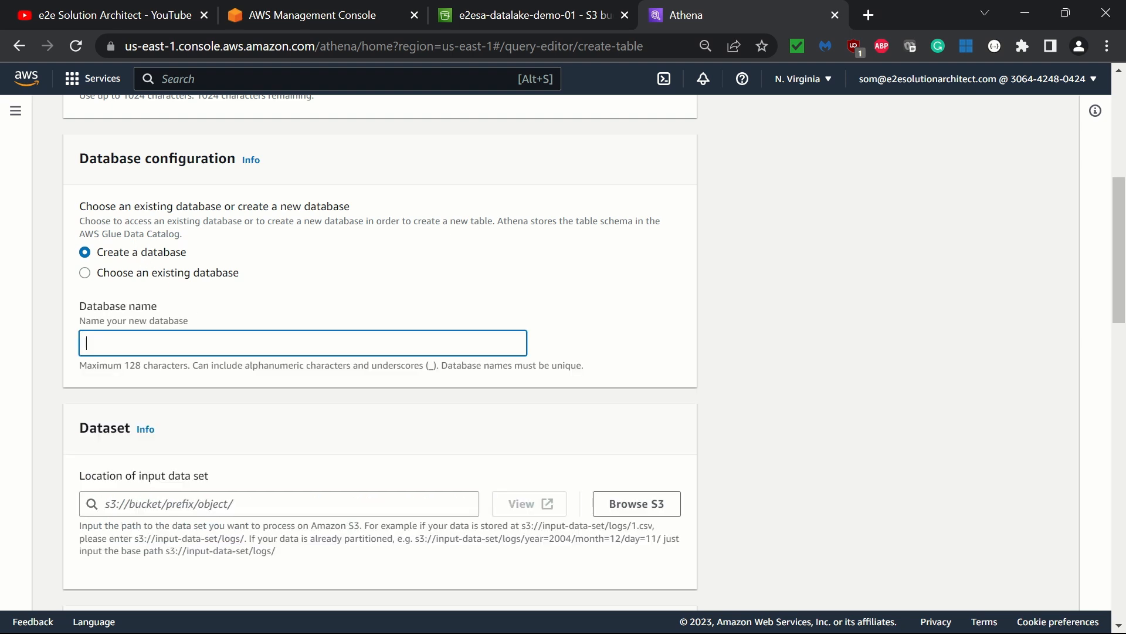
{"action": "type", "text": "e2esa-athena-db-s3-clean"}
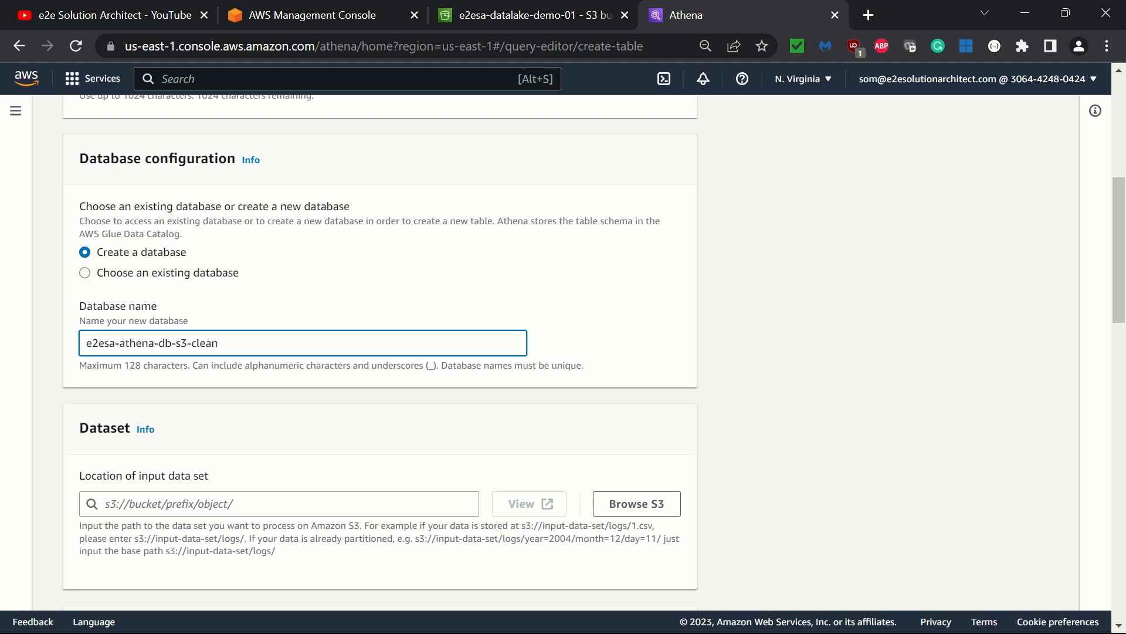
{"action": "scroll", "coordinate": [380, 352], "scroll_direction": "down", "scroll_amount": 3}
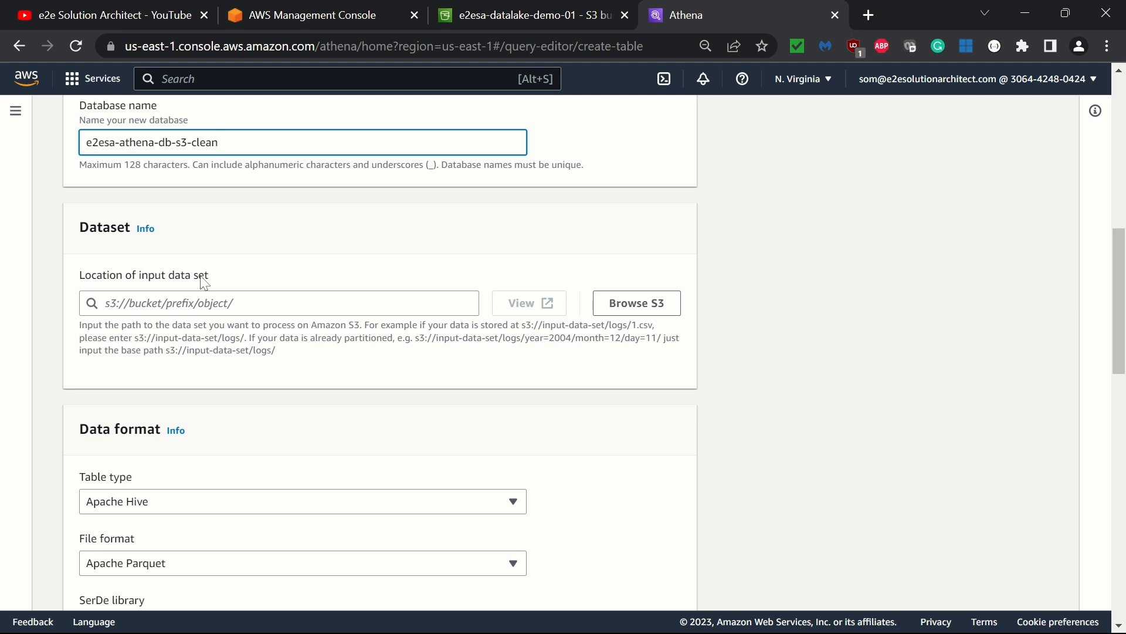
- Set the input data set location to s3://e2esa-datalake-demo-01/clean-zone/streaming-data/ by browsing S3 and adding a trailing slash
{"action": "left_click", "coordinate": [646, 315]}
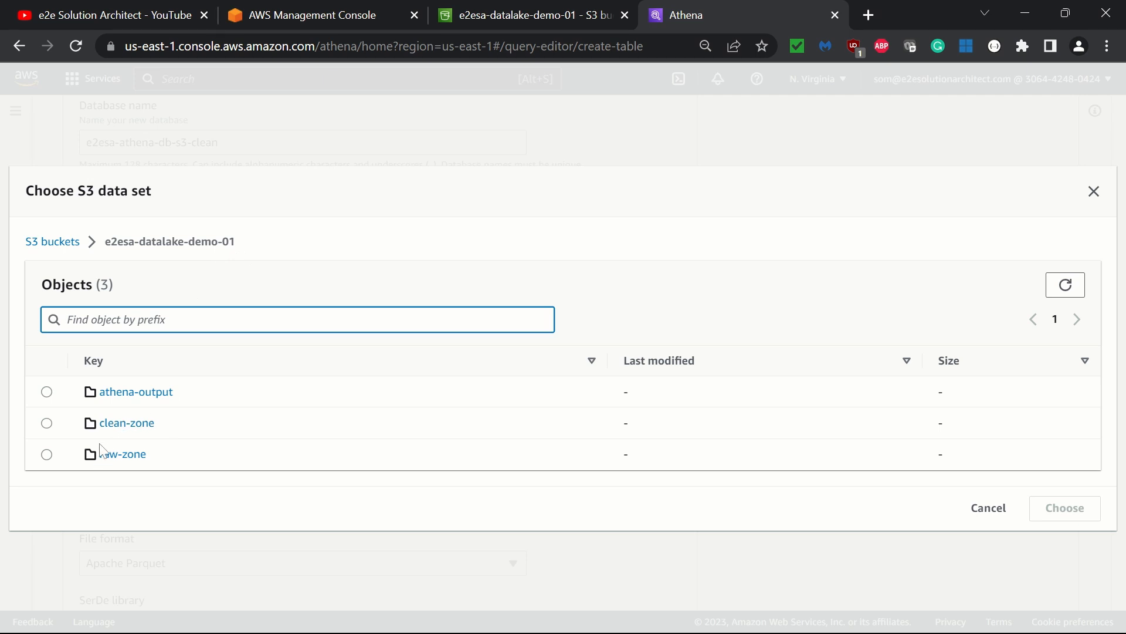
{"action": "left_click", "coordinate": [113, 423]}
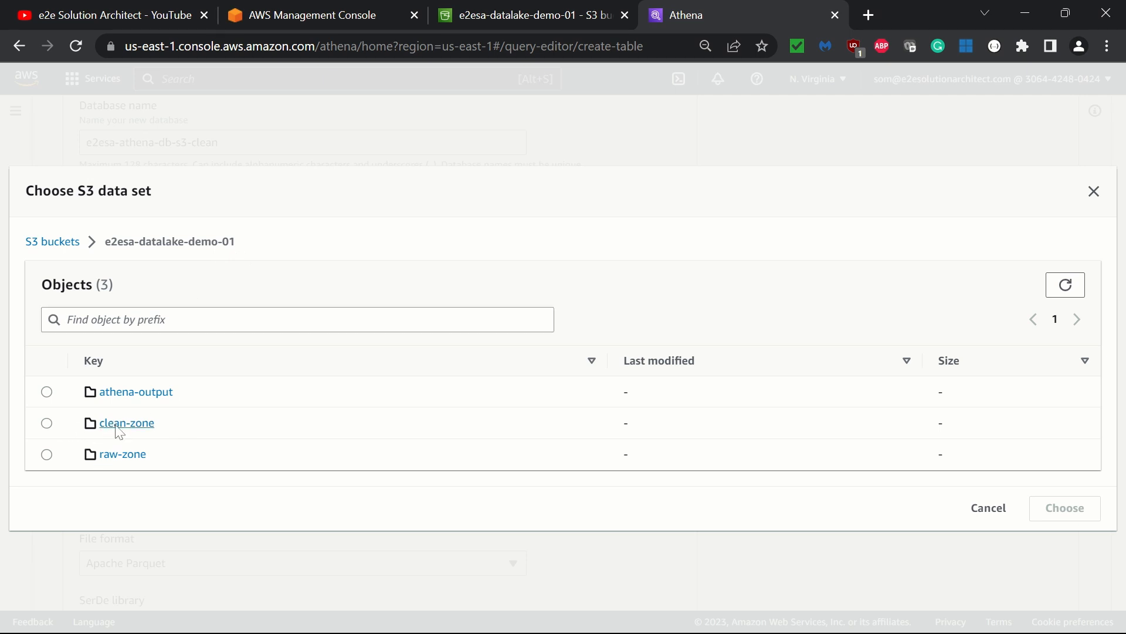
{"action": "left_click", "coordinate": [46, 407]}
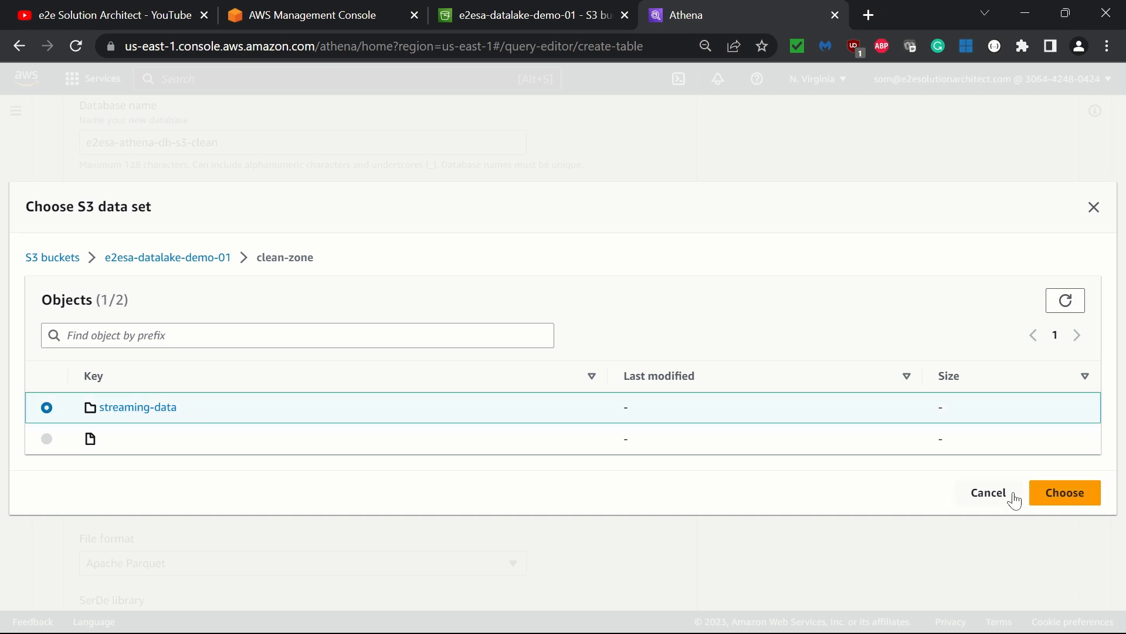
{"action": "left_click", "coordinate": [1081, 501]}
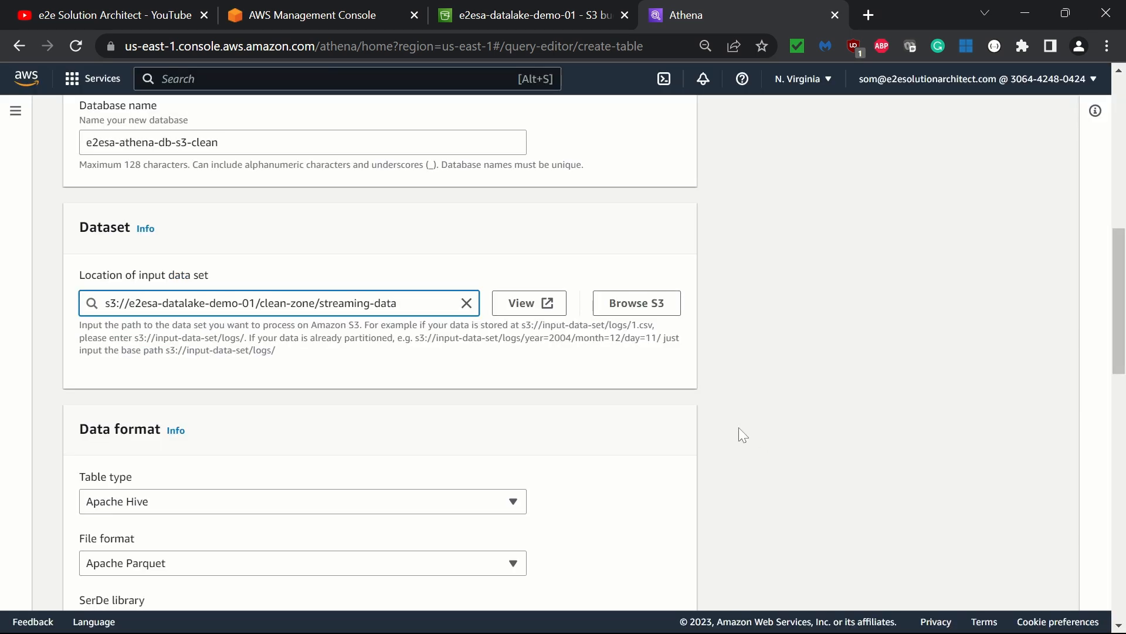
{"action": "type", "text": "/"}
{"action": "left_click", "coordinate": [653, 381]}
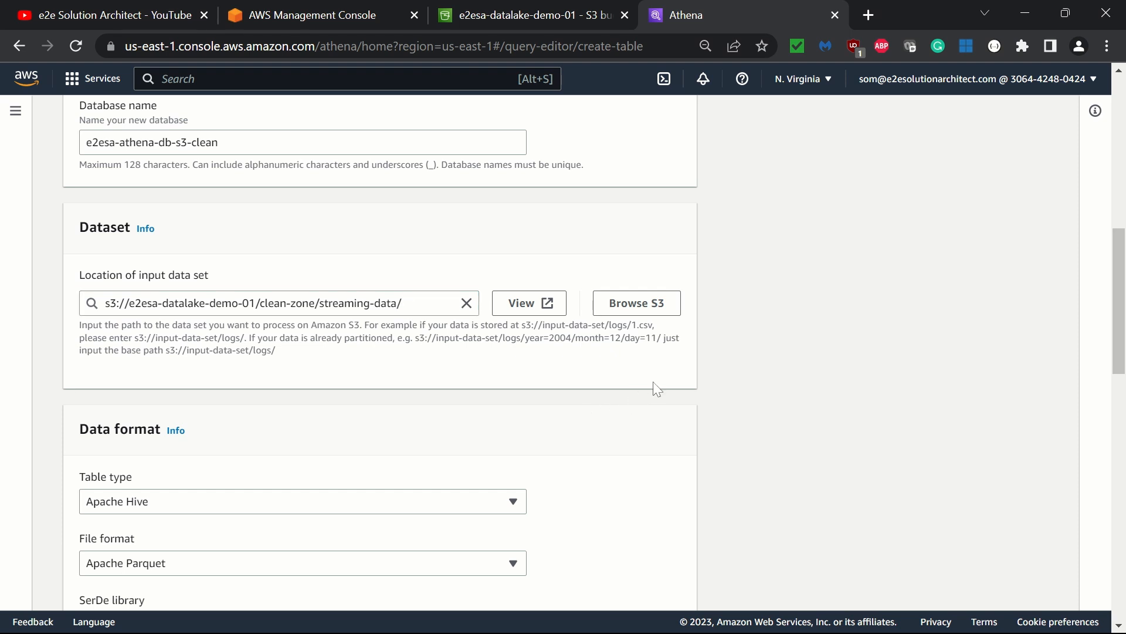
- Keep Apache Hive as the table type and set the file format to CSV
{"action": "scroll", "coordinate": [657, 388], "scroll_direction": "down", "scroll_amount": 4}
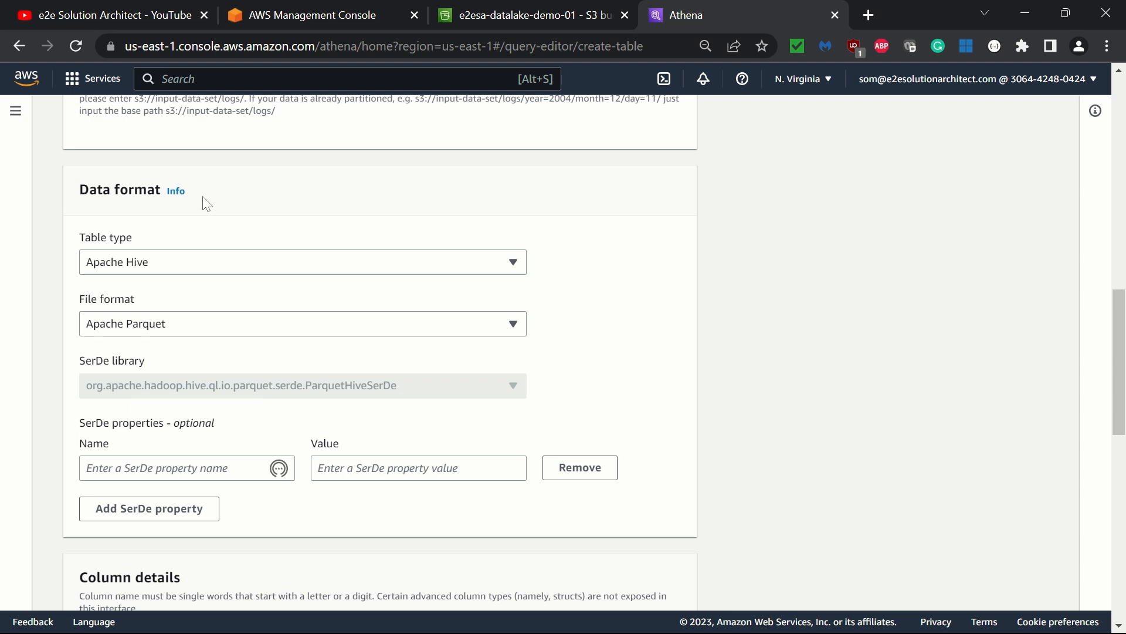
{"action": "left_click", "coordinate": [202, 270]}
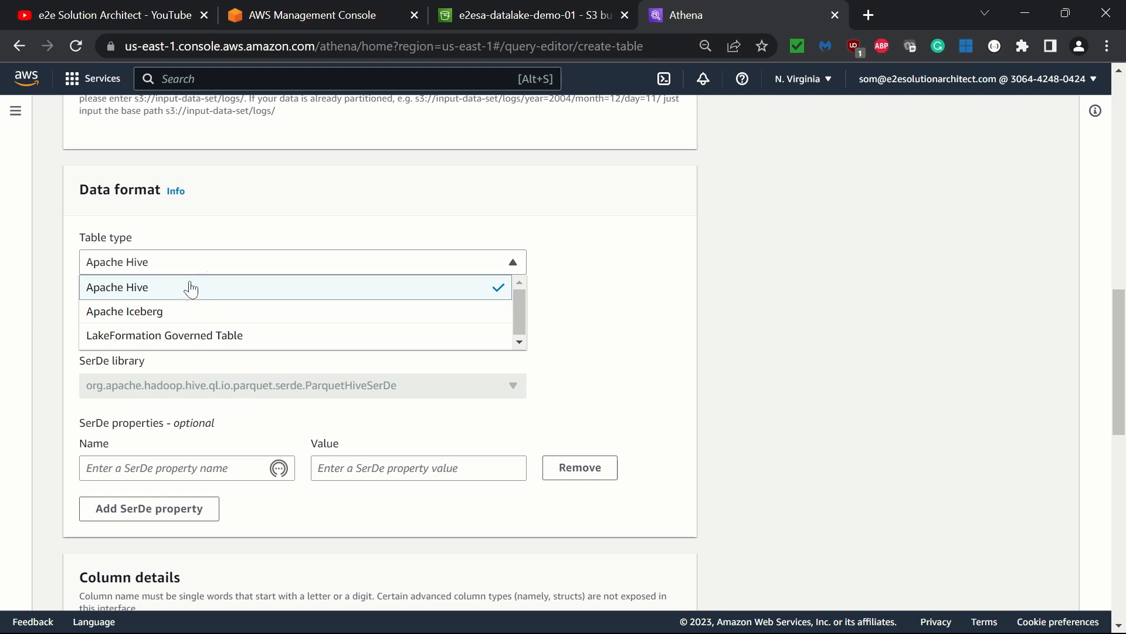
{"action": "left_click", "coordinate": [329, 240]}
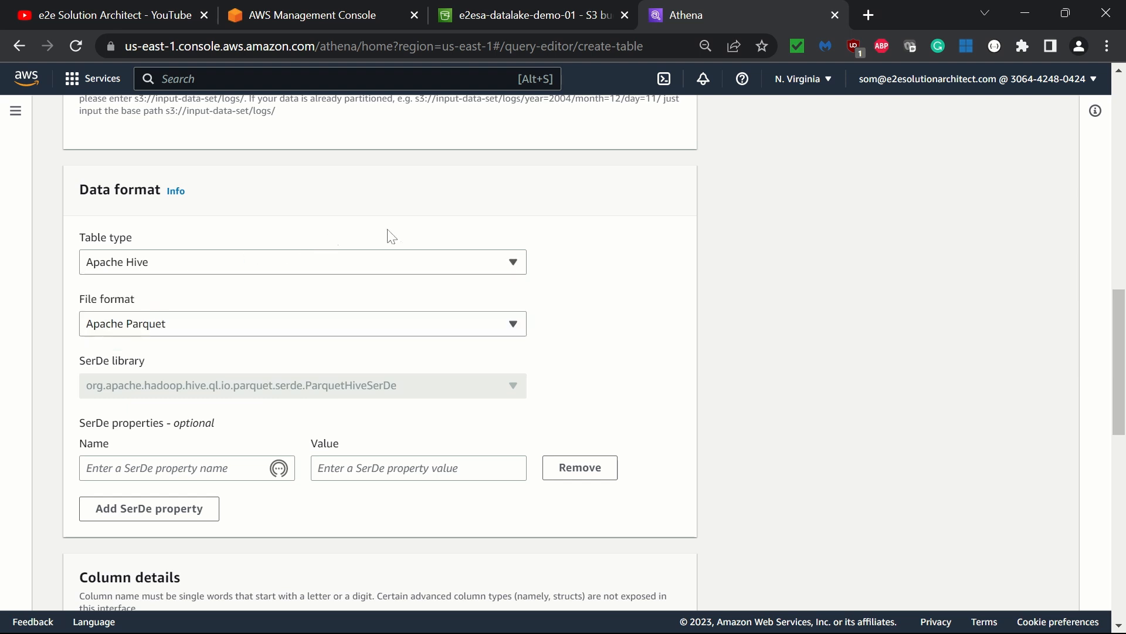
{"action": "left_click", "coordinate": [343, 331]}
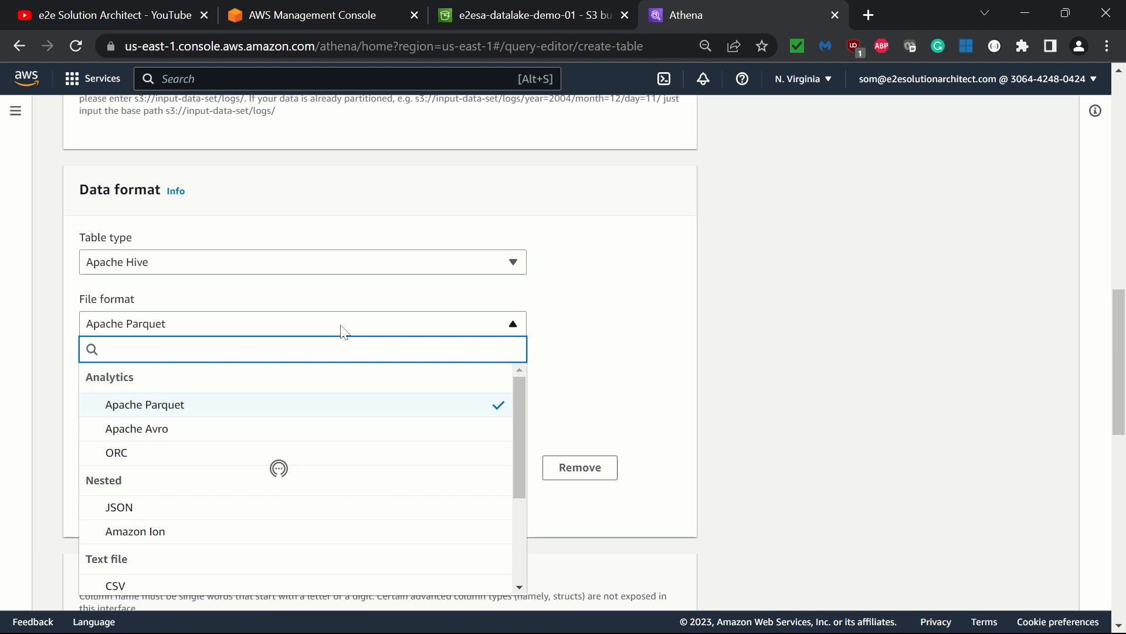
{"action": "left_click", "coordinate": [150, 591]}
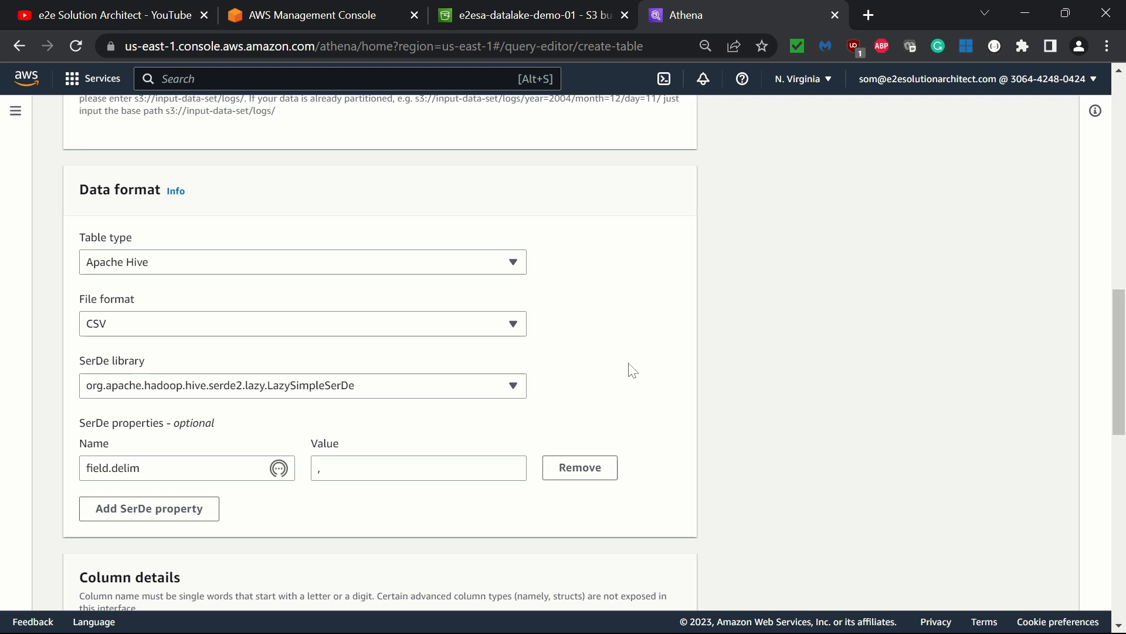
- Scroll through the column details to review the defined column names and types
{"action": "scroll", "coordinate": [632, 370], "scroll_direction": "down", "scroll_amount": 2}
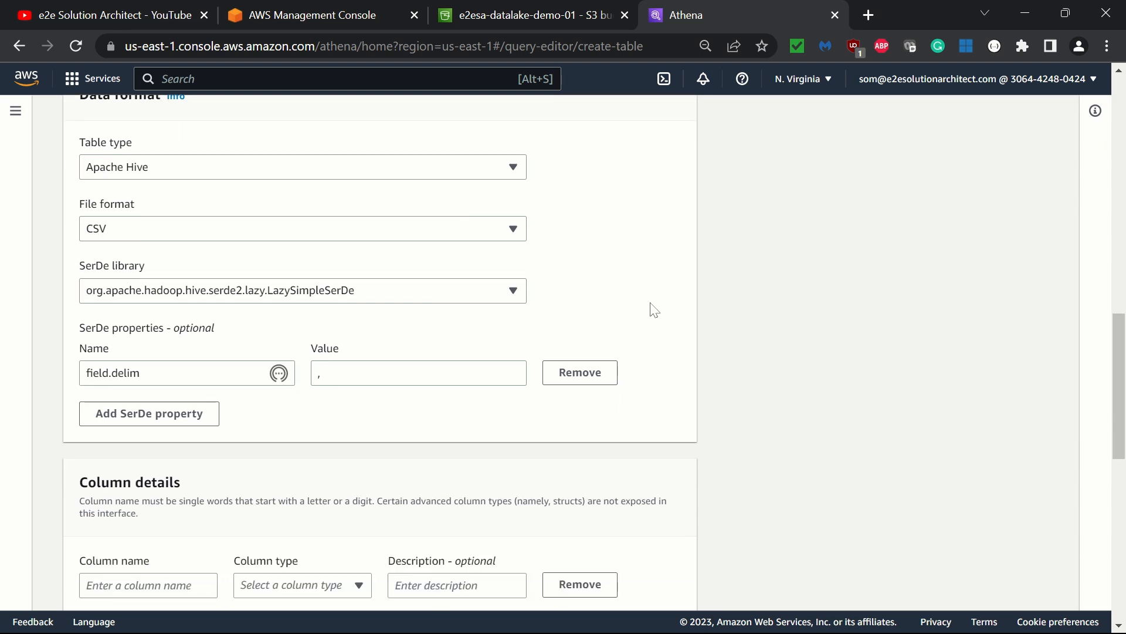
{"action": "scroll", "coordinate": [280, 319], "scroll_direction": "down", "scroll_amount": 4}
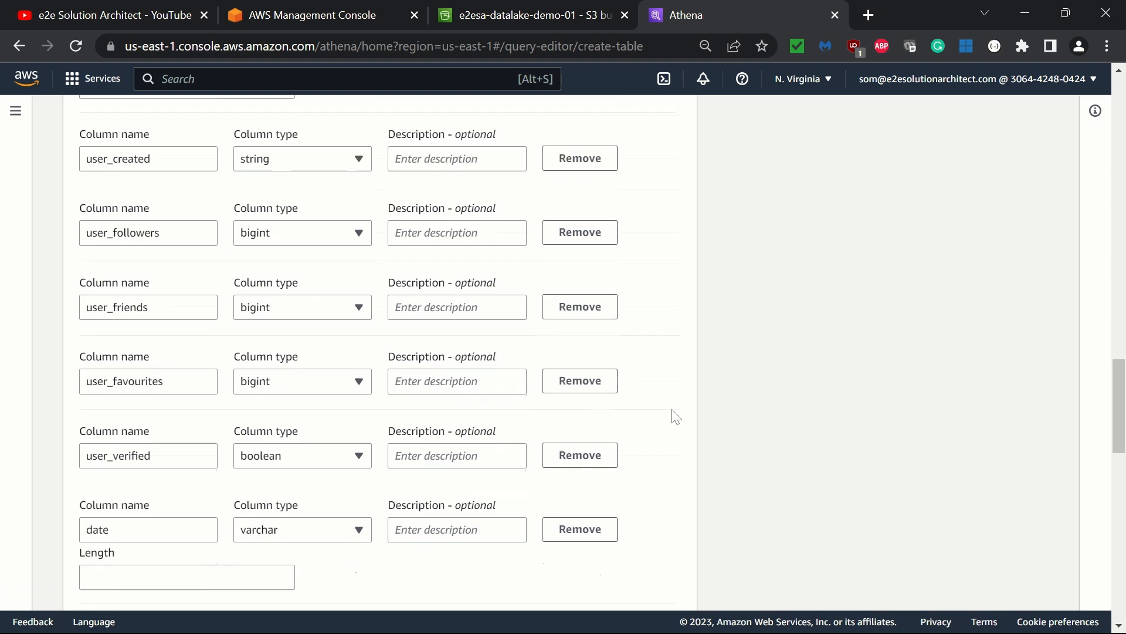
{"action": "scroll", "coordinate": [675, 416], "scroll_direction": "down", "scroll_amount": 4}
{"action": "scroll", "coordinate": [674, 416], "scroll_direction": "down", "scroll_amount": 1}
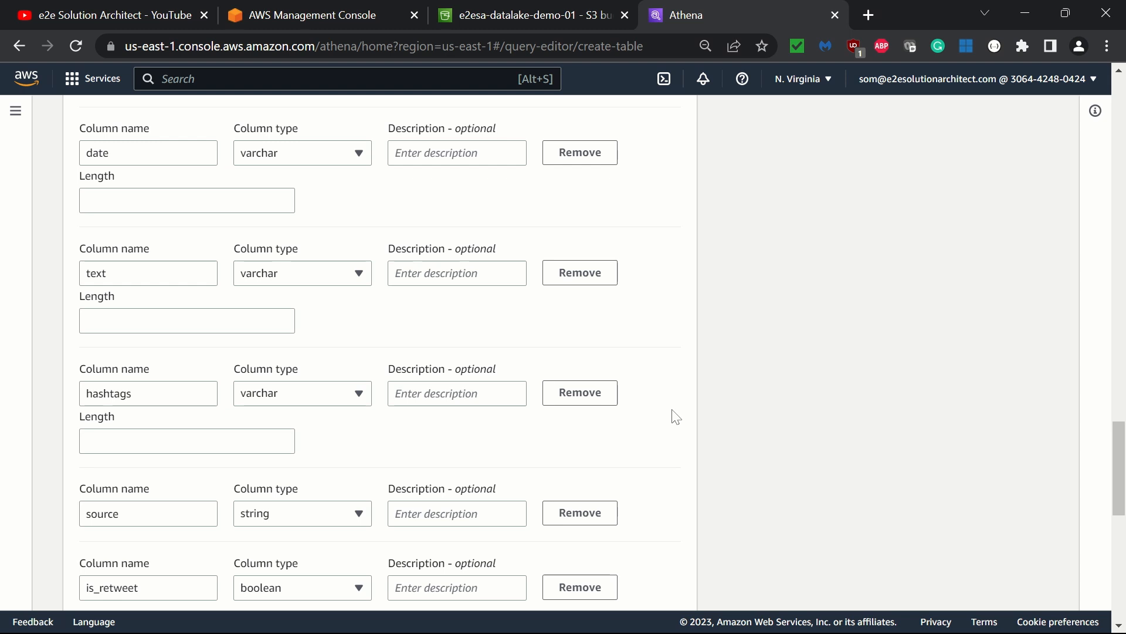
{"action": "scroll", "coordinate": [676, 417], "scroll_direction": "down", "scroll_amount": 3}
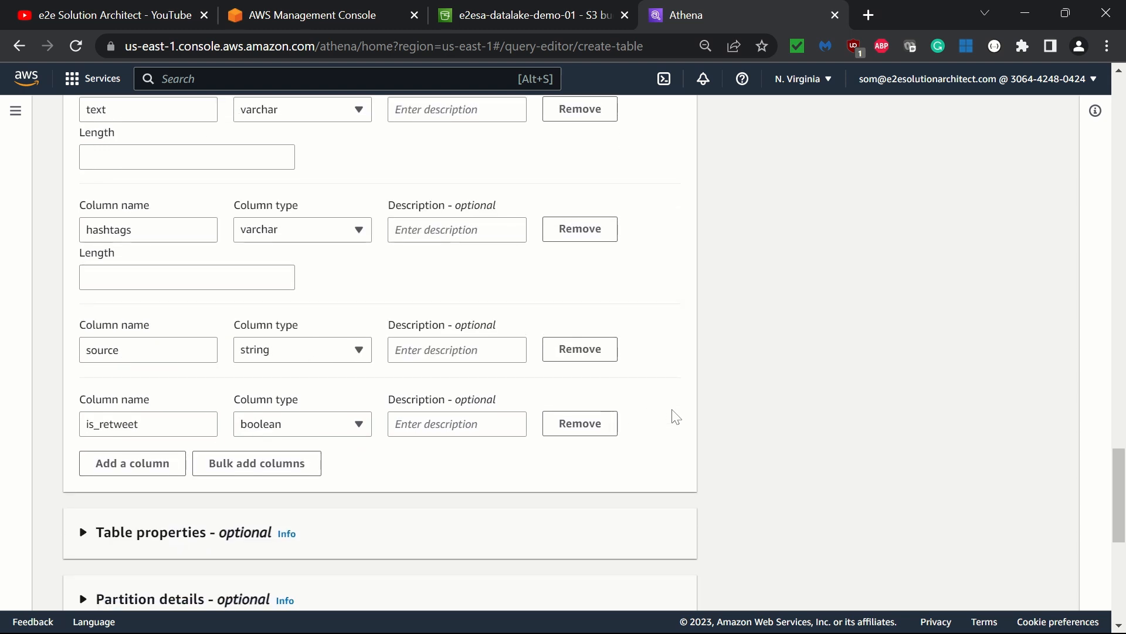
{"action": "scroll", "coordinate": [676, 416], "scroll_direction": "down", "scroll_amount": 3}
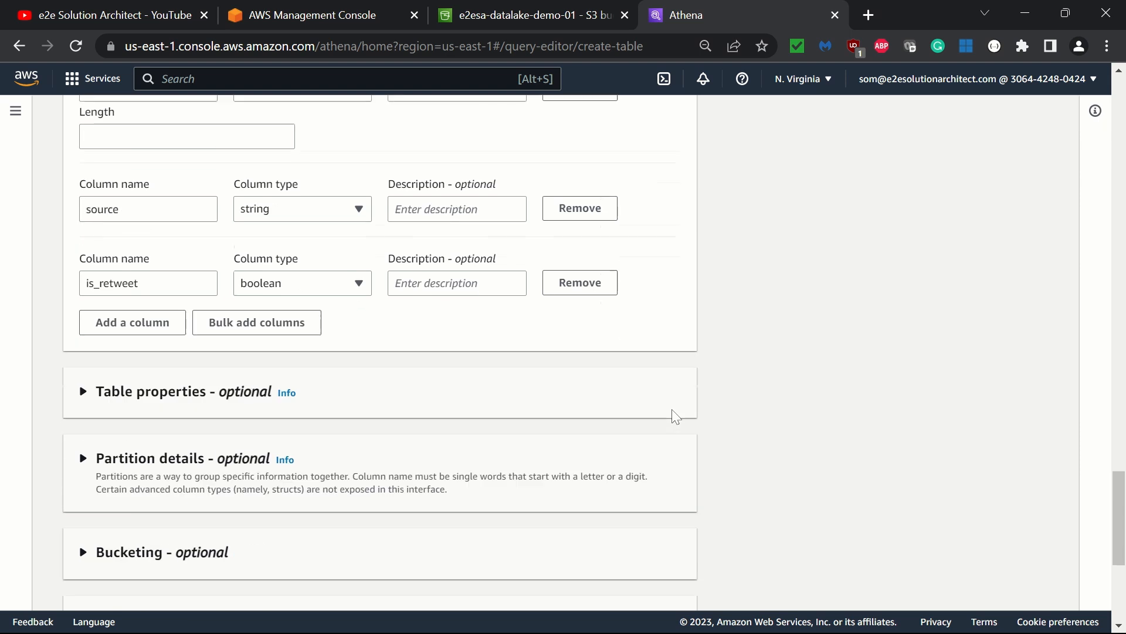
{"action": "scroll", "coordinate": [675, 417], "scroll_direction": "up", "scroll_amount": 10}
{"action": "scroll", "coordinate": [675, 416], "scroll_direction": "up", "scroll_amount": 6}
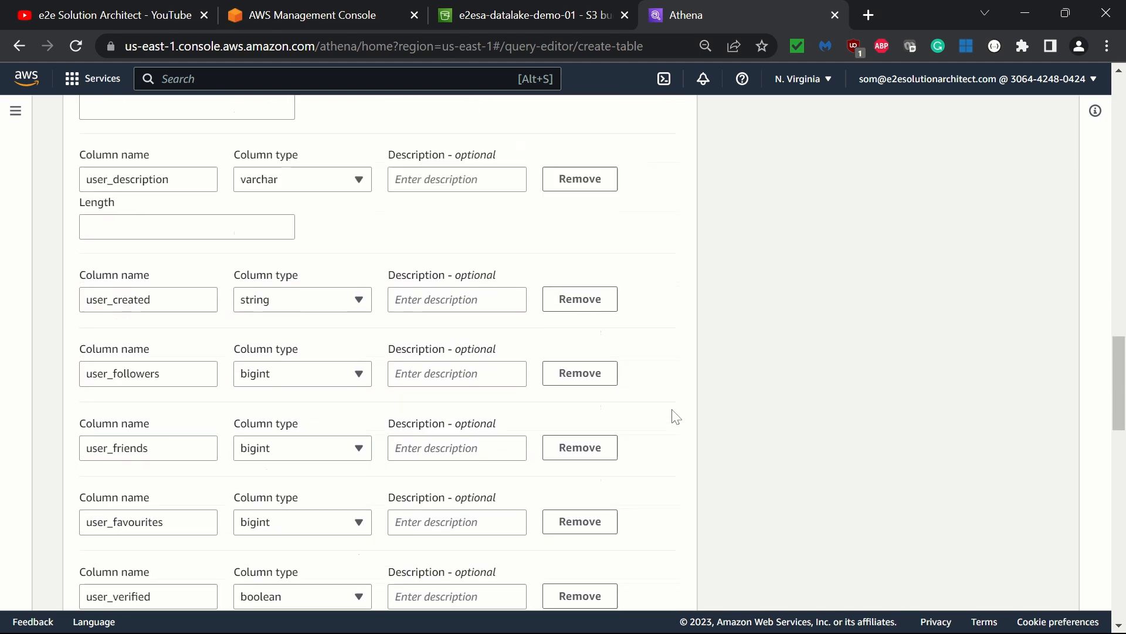
{"action": "scroll", "coordinate": [676, 417], "scroll_direction": "down", "scroll_amount": 3}
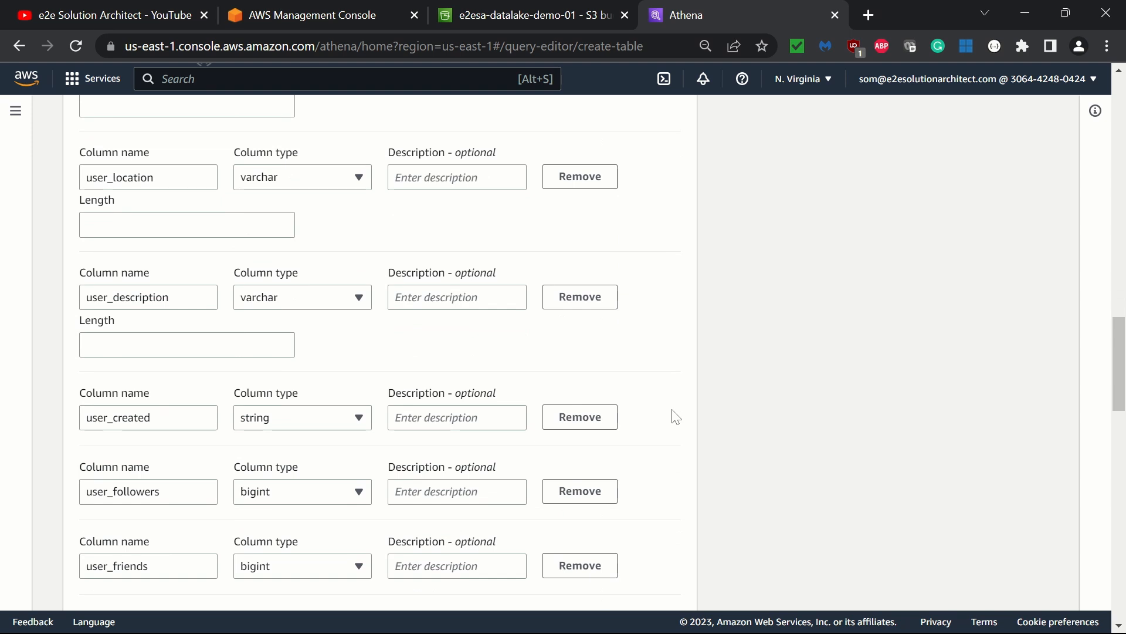
- Compare the column names with the header row of the downloaded CSV file in Notepad++
{"action": "key", "text": "alt+Tab"}
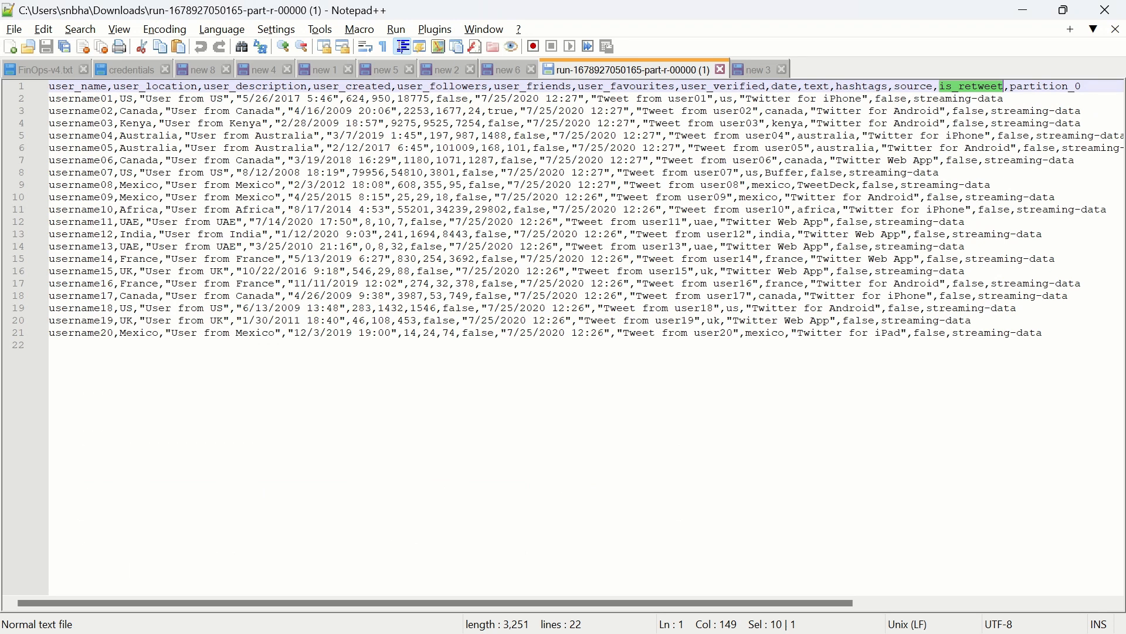
{"action": "left_click", "coordinate": [752, 198]}
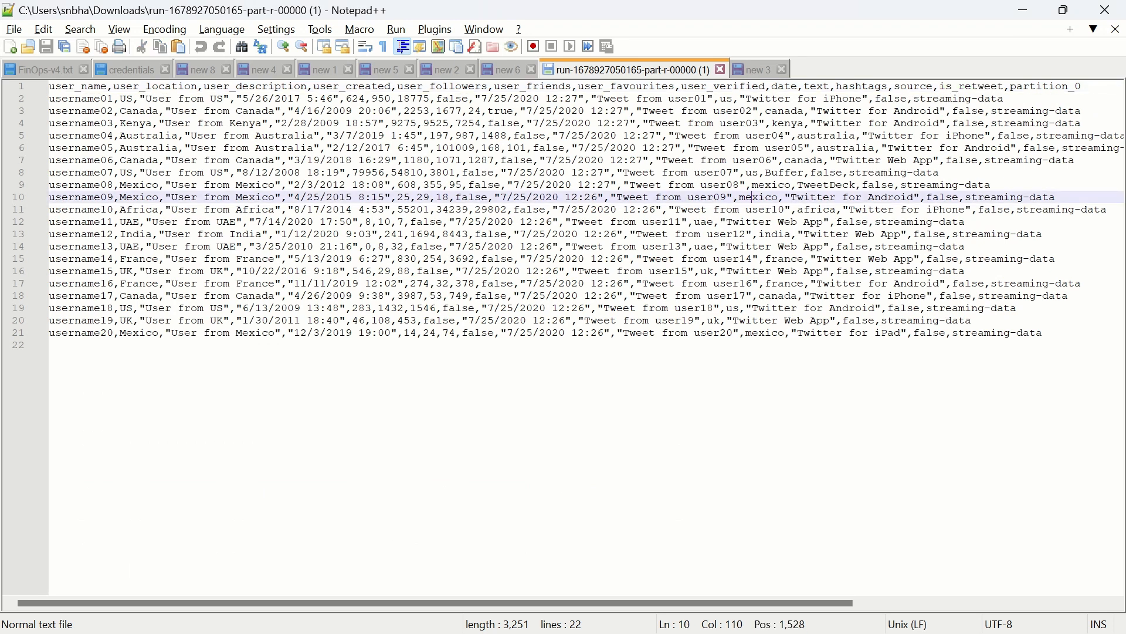
{"action": "double_click", "coordinate": [976, 88]}
{"action": "double_click", "coordinate": [455, 87]}
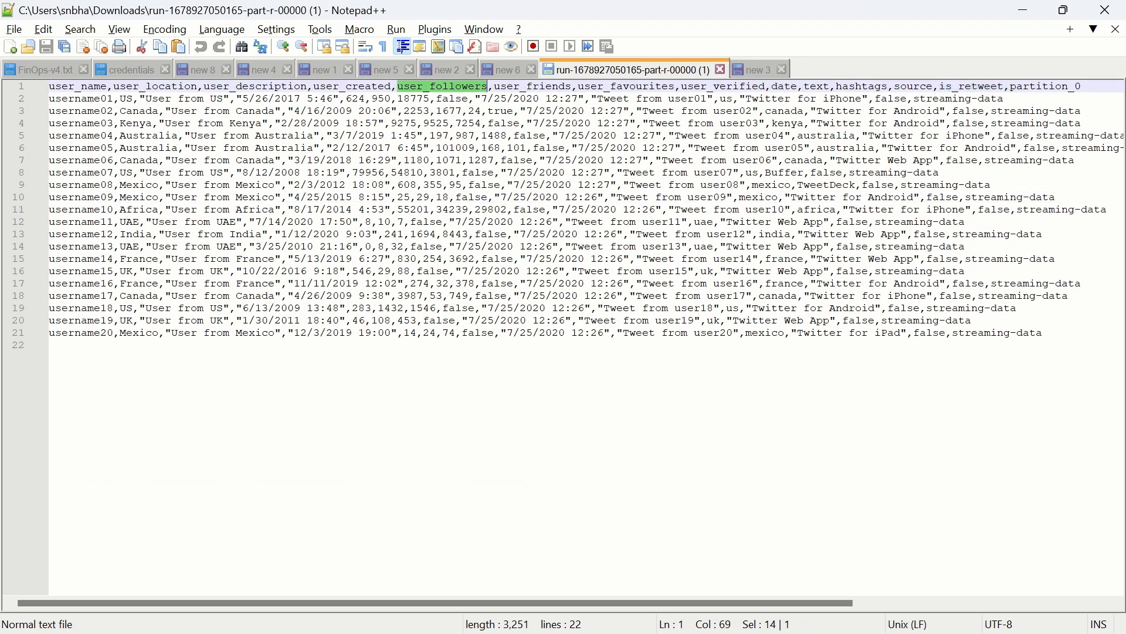
{"action": "double_click", "coordinate": [532, 86]}
{"action": "key", "text": "alt+Tab"}
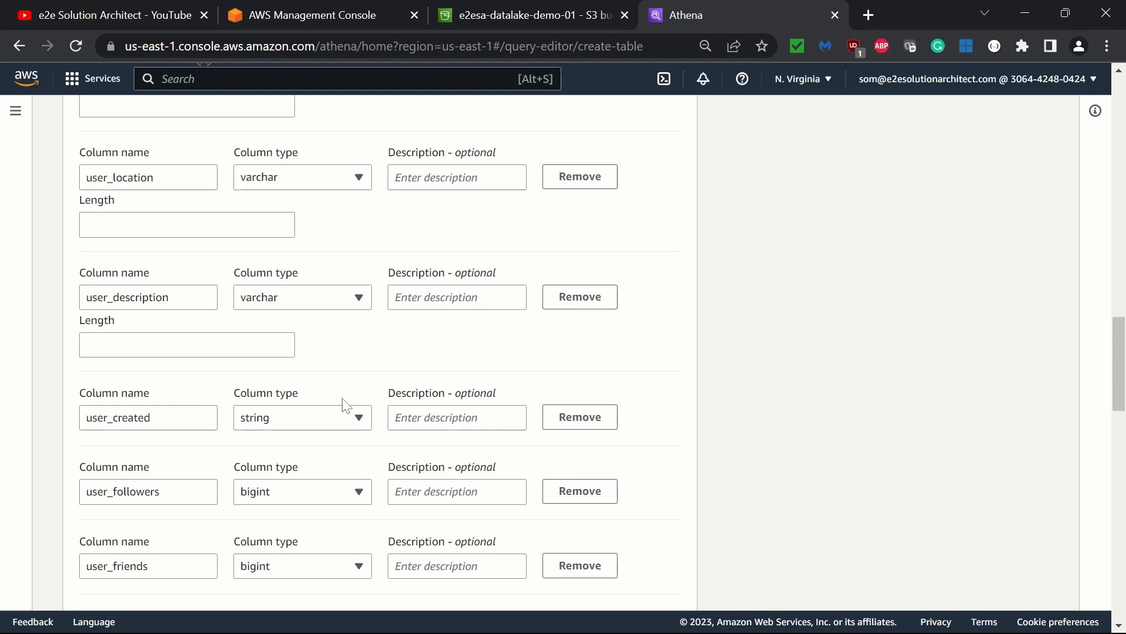
- Inspect the optional table properties, partition details and bucketing sections
{"action": "scroll", "coordinate": [667, 358], "scroll_direction": "down", "scroll_amount": 12}
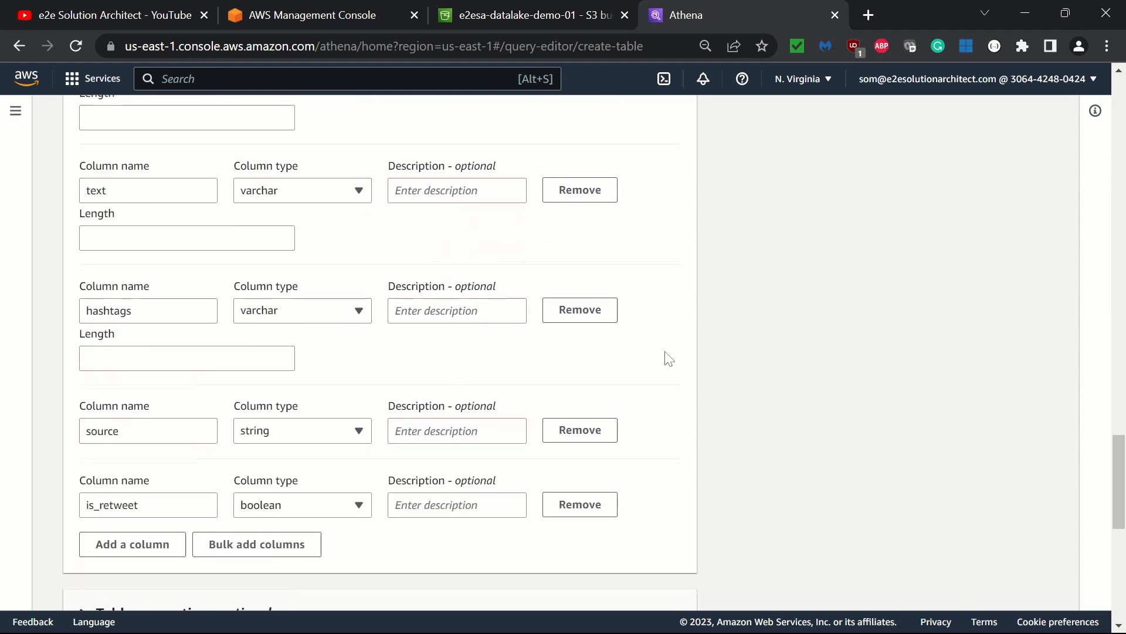
{"action": "scroll", "coordinate": [669, 359], "scroll_direction": "down", "scroll_amount": 7}
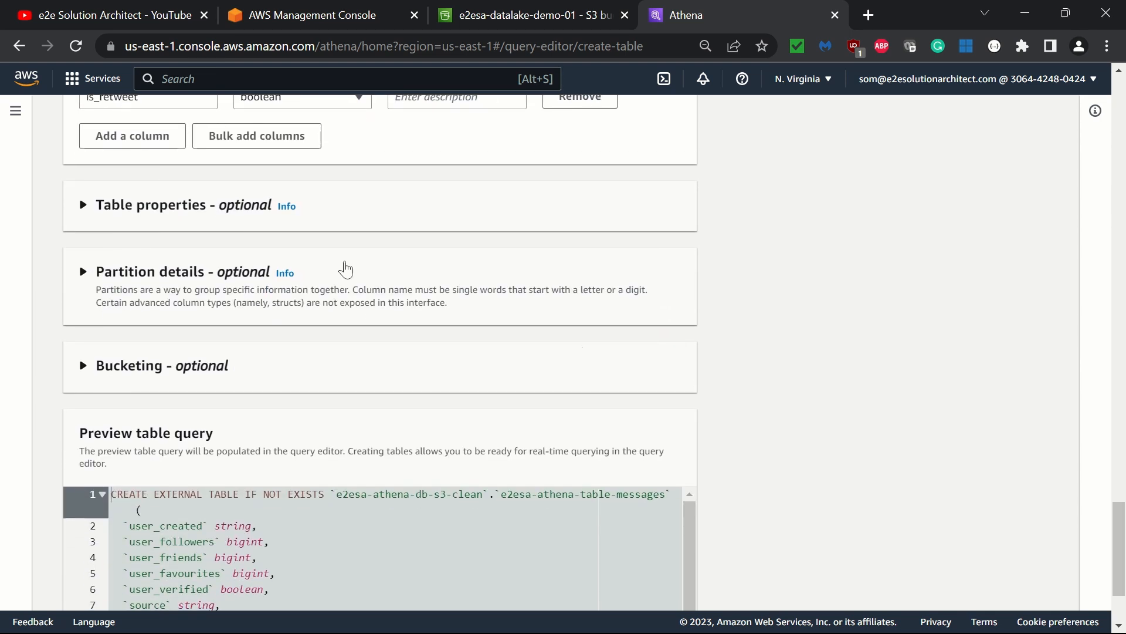
{"action": "left_click", "coordinate": [115, 209]}
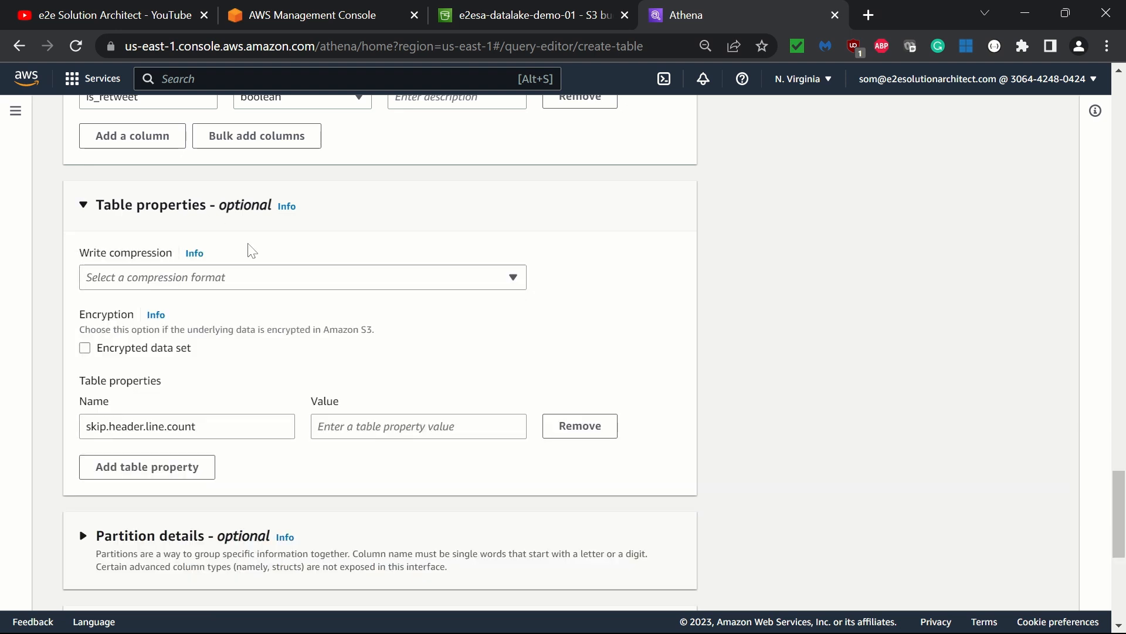
{"action": "left_click", "coordinate": [295, 275]}
{"action": "left_click", "coordinate": [295, 276]}
{"action": "scroll", "coordinate": [578, 352], "scroll_direction": "down", "scroll_amount": 6}
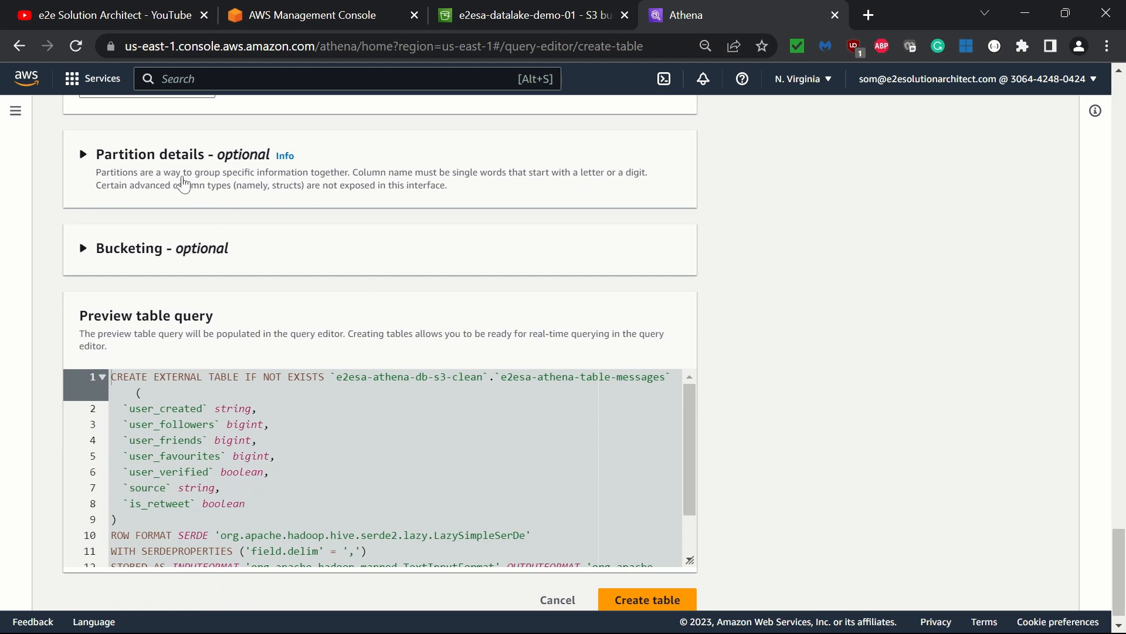
{"action": "left_click", "coordinate": [171, 171]}
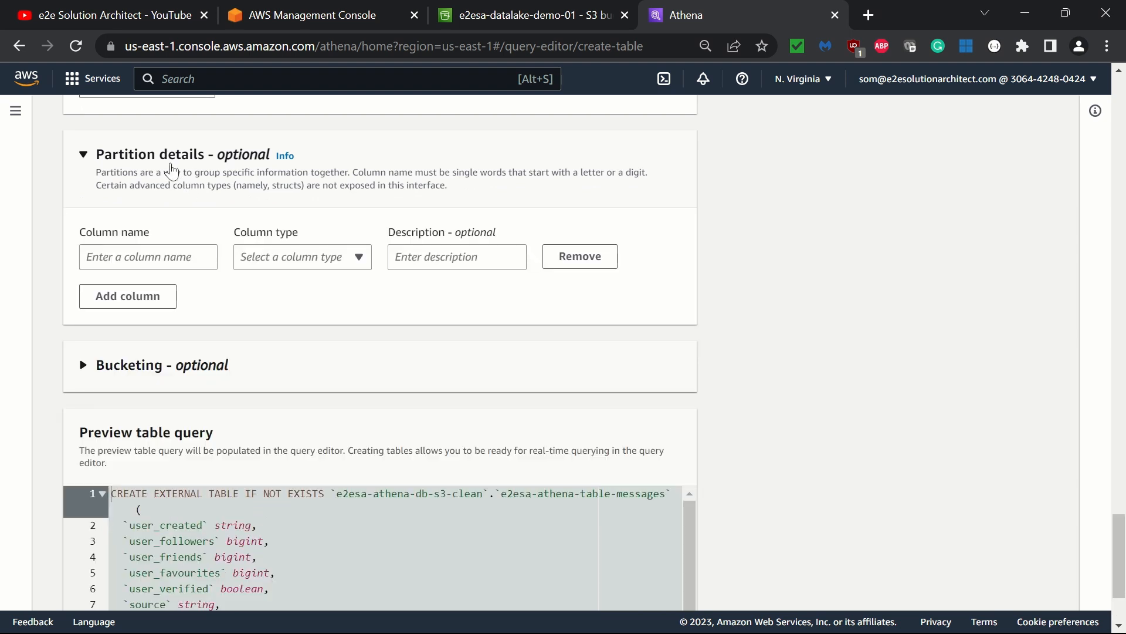
{"action": "left_click", "coordinate": [172, 170]}
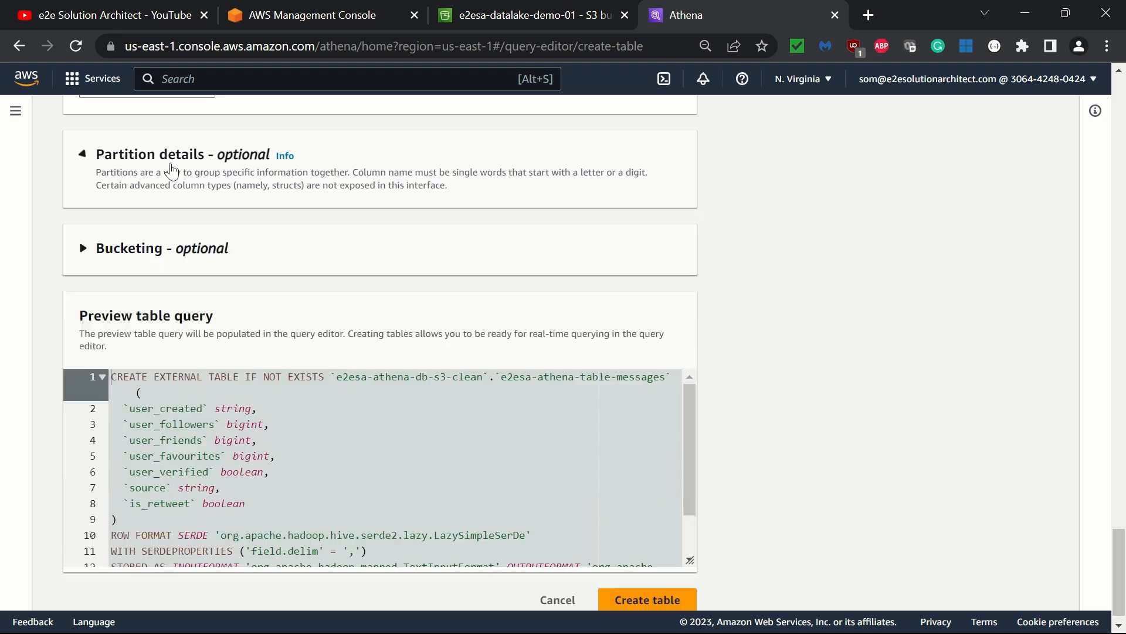
{"action": "left_click", "coordinate": [184, 257]}
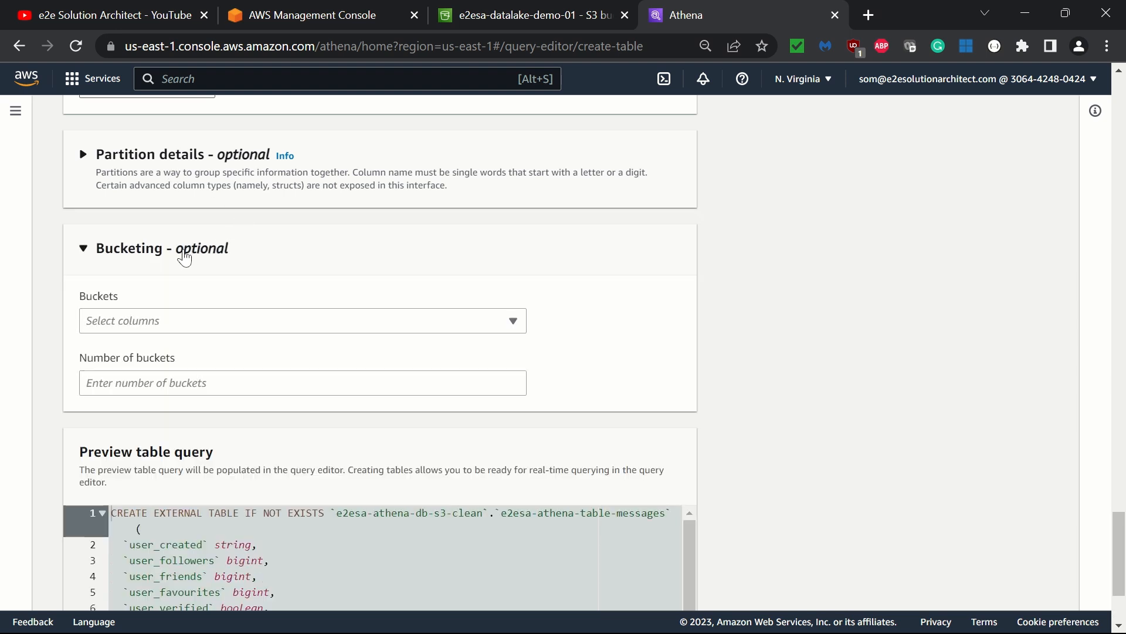
{"action": "left_click", "coordinate": [241, 321]}
{"action": "left_click", "coordinate": [241, 321]}
{"action": "left_click", "coordinate": [147, 249]}
{"action": "scroll", "coordinate": [447, 309], "scroll_direction": "down", "scroll_amount": 1}
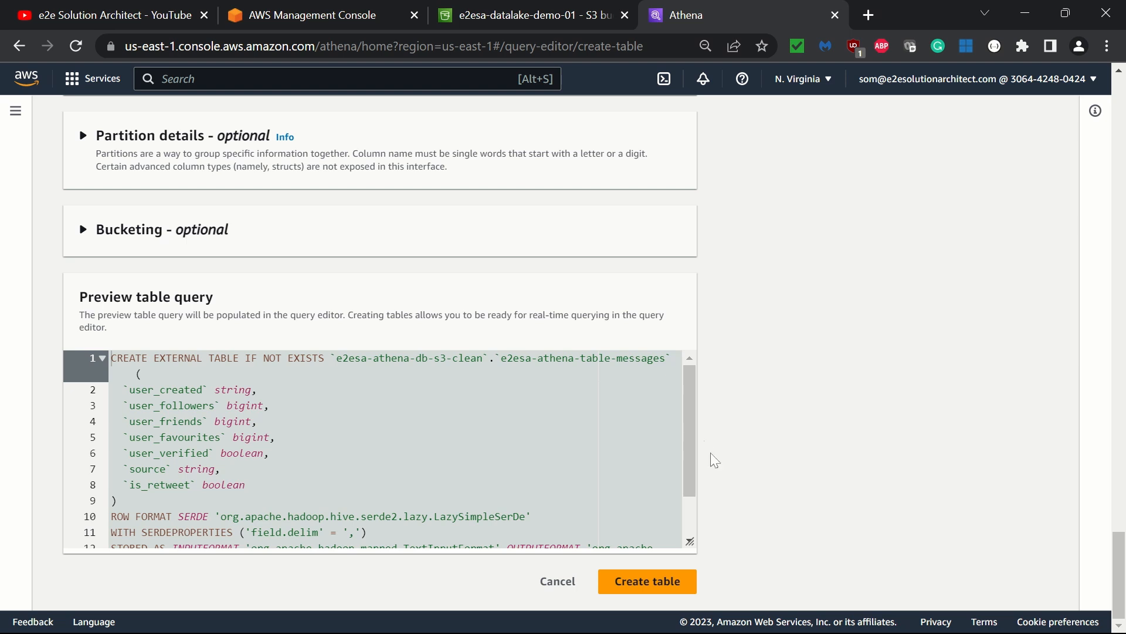
- Review the generated preview table query and try to create the table
{"action": "mouse_move", "coordinate": [693, 471]}
{"action": "left_mouse_down"}
{"action": "mouse_move", "coordinate": [692, 515]}
{"action": "mouse_move", "coordinate": [694, 465]}
{"action": "left_mouse_up"}
{"action": "double_click", "coordinate": [641, 358]}
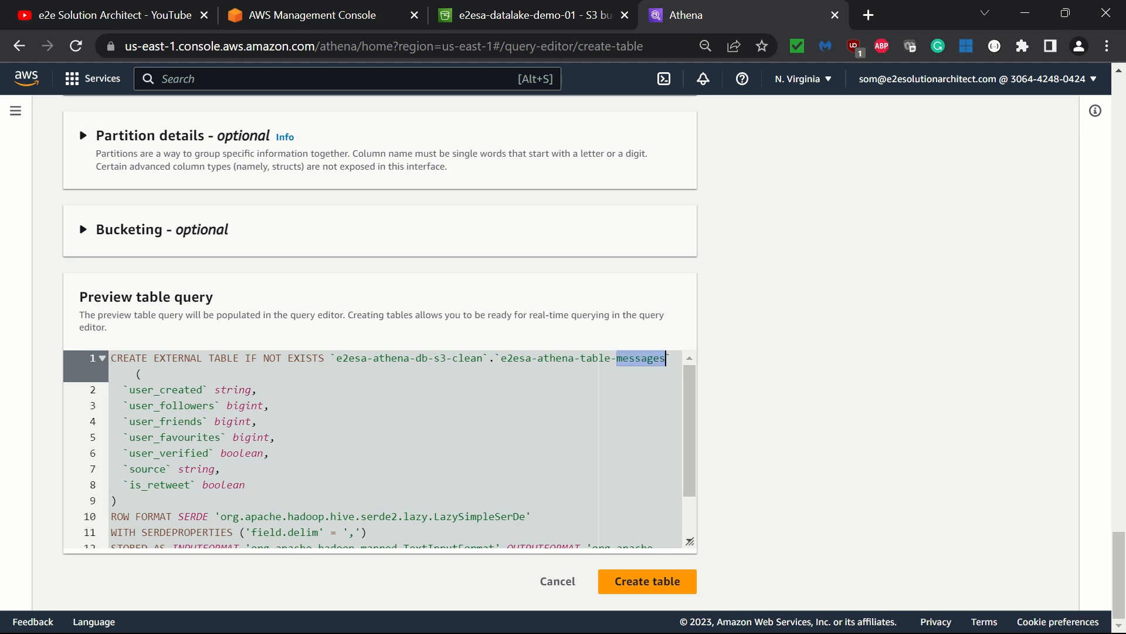
{"action": "left_click", "coordinate": [270, 453]}
{"action": "key", "text": "ctrl+a"}
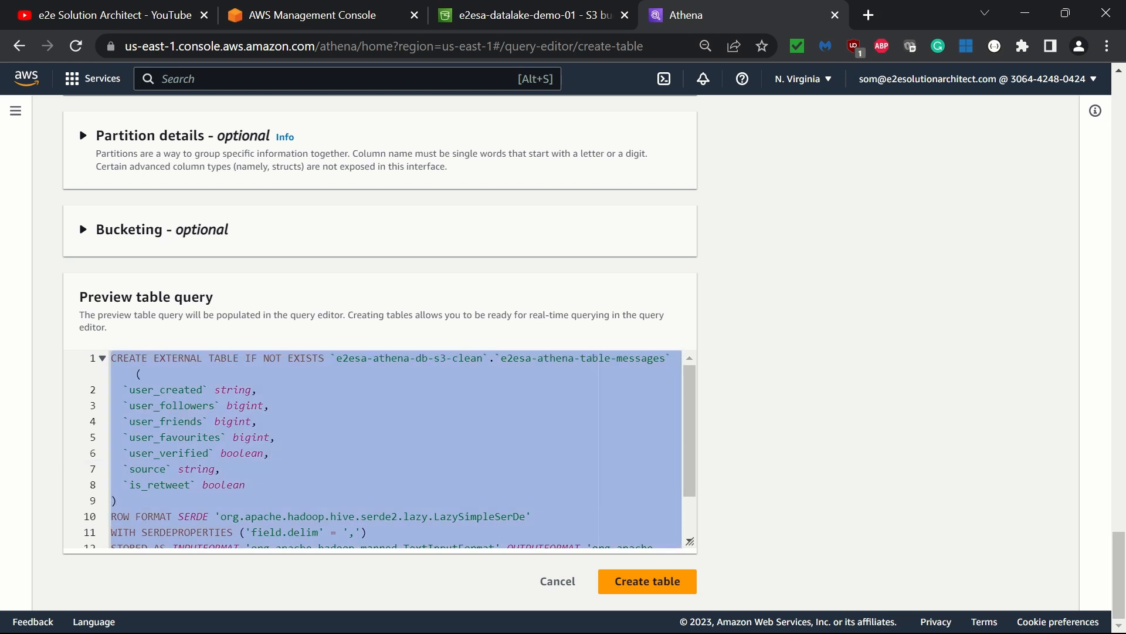
{"action": "left_click", "coordinate": [554, 468]}
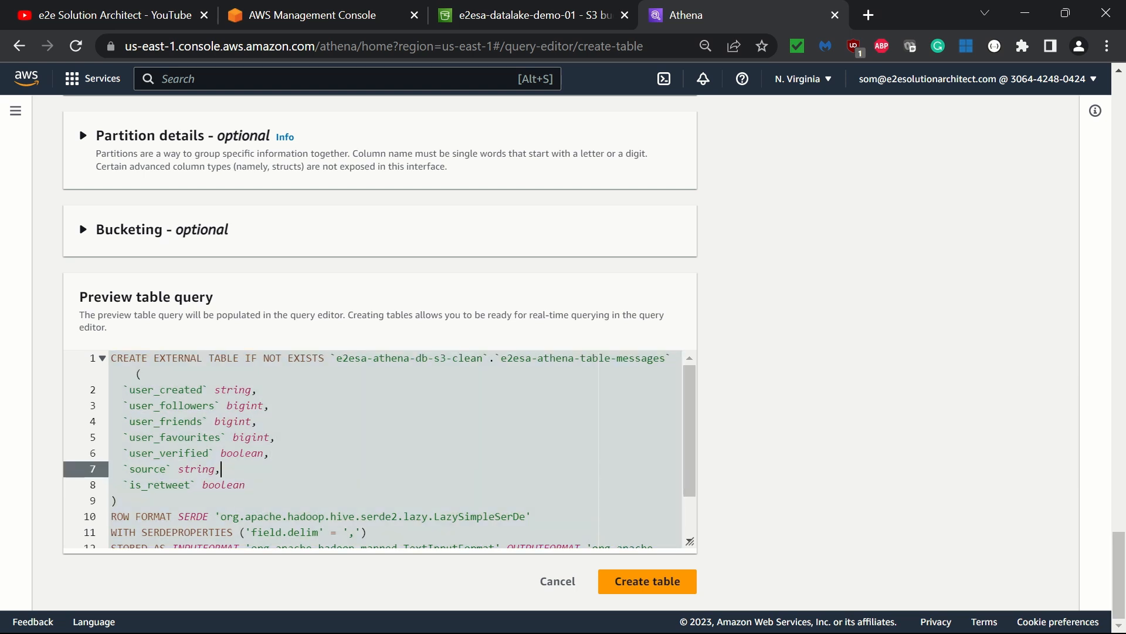
{"action": "left_click", "coordinate": [648, 583]}
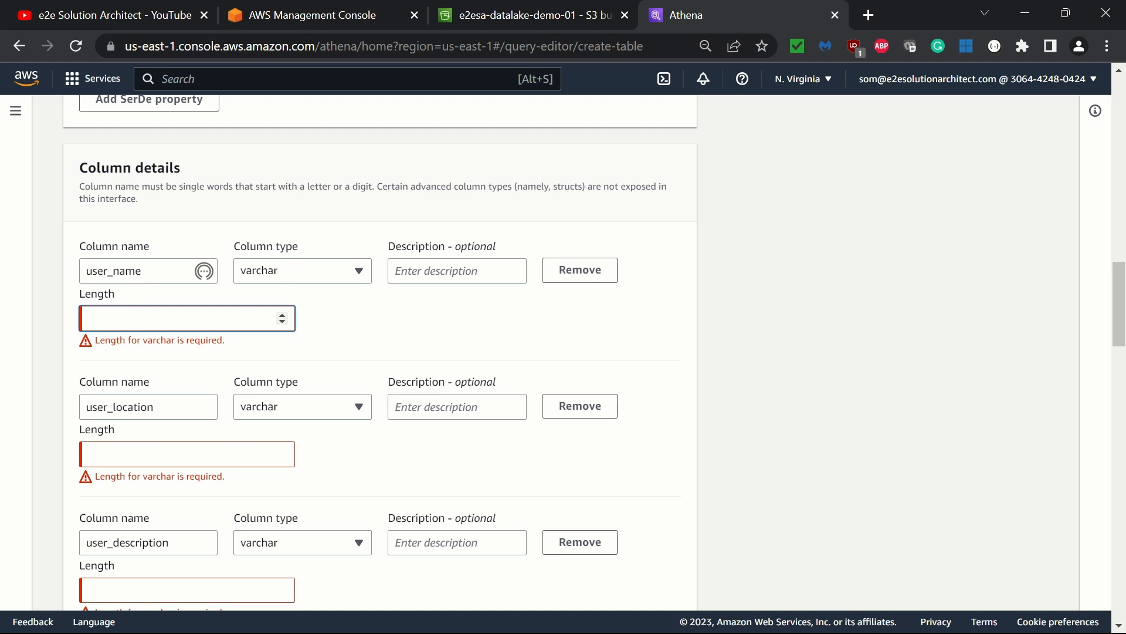
- Set the varchar column lengths to 100 and create the table
{"action": "type", "text": "1000"}
{"action": "key", "text": "BackSpace"}
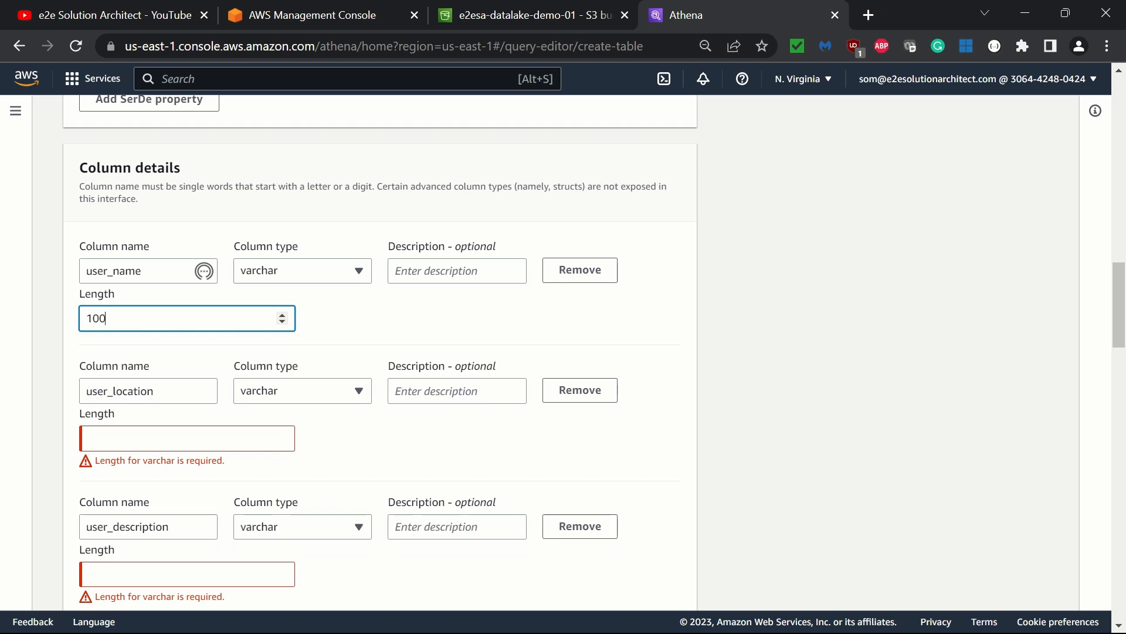
{"action": "left_click", "coordinate": [186, 438]}
{"action": "type", "text": "10"}
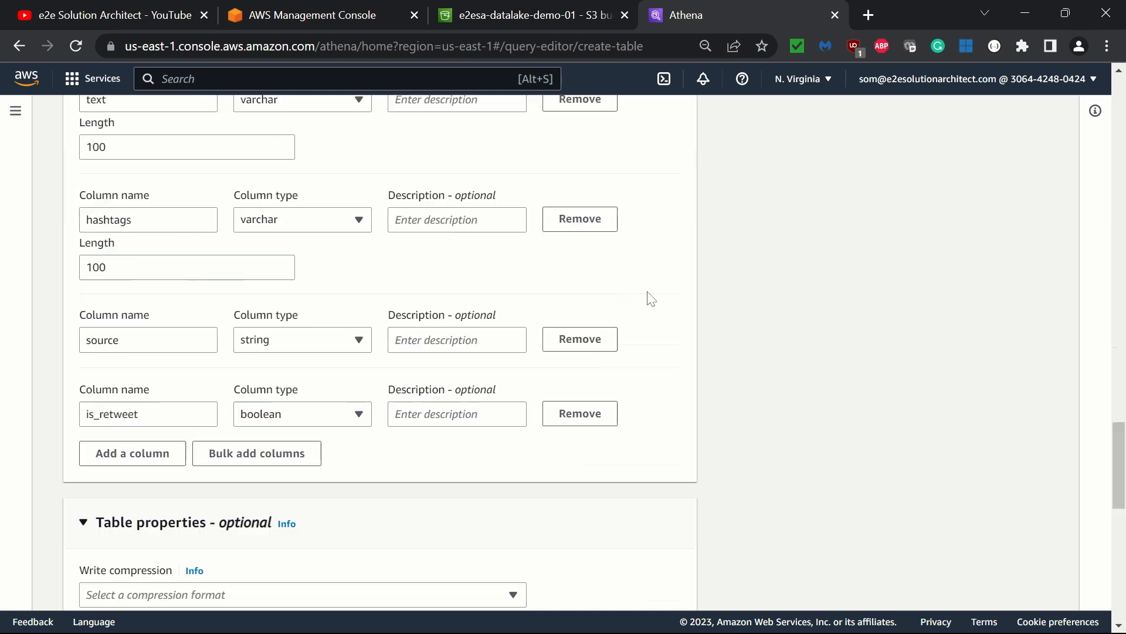
{"action": "scroll", "coordinate": [650, 298], "scroll_direction": "down", "scroll_amount": 12}
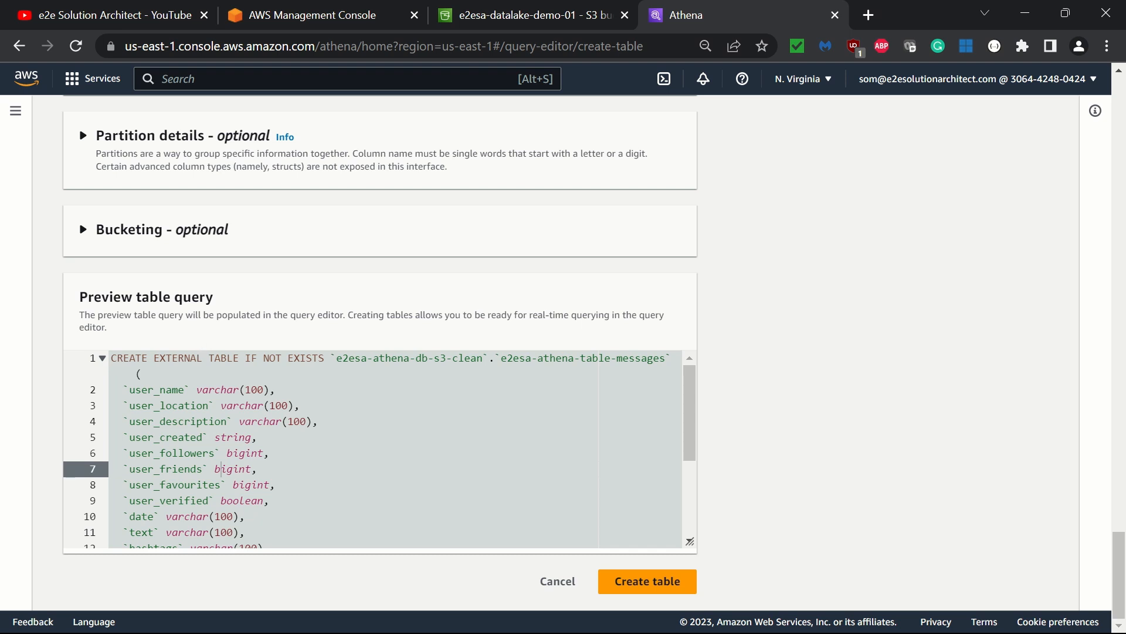
{"action": "left_click", "coordinate": [647, 581]}
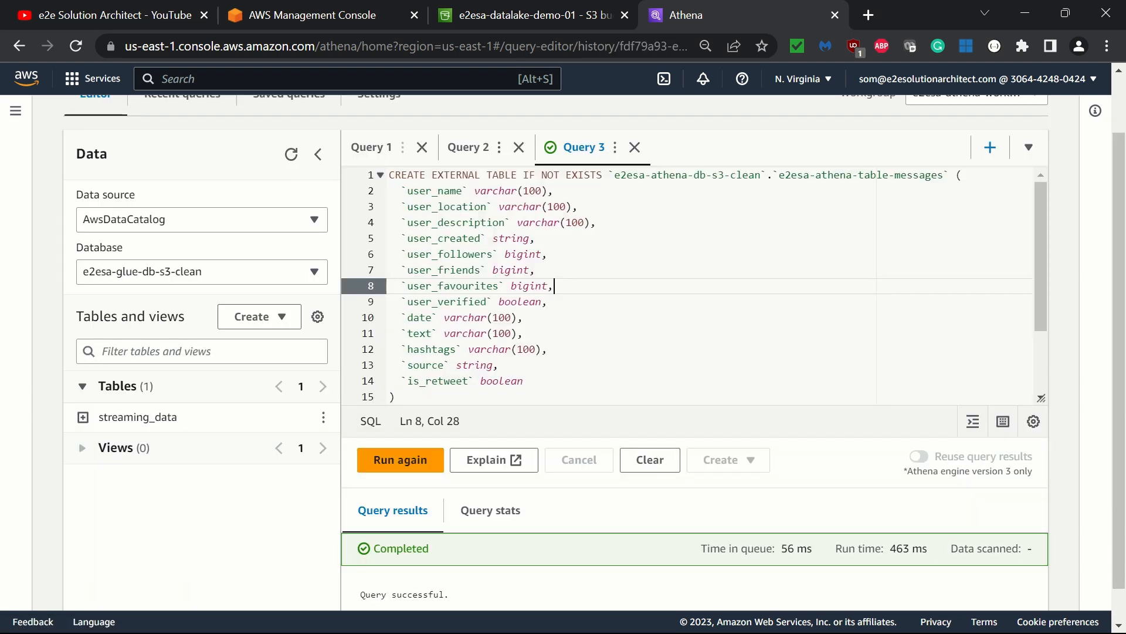
- Review the generated CREATE TABLE statement and select the e2esa-athena-db-s3-clean database in the data panel
{"action": "scroll", "coordinate": [686, 282], "scroll_direction": "down", "scroll_amount": 1}
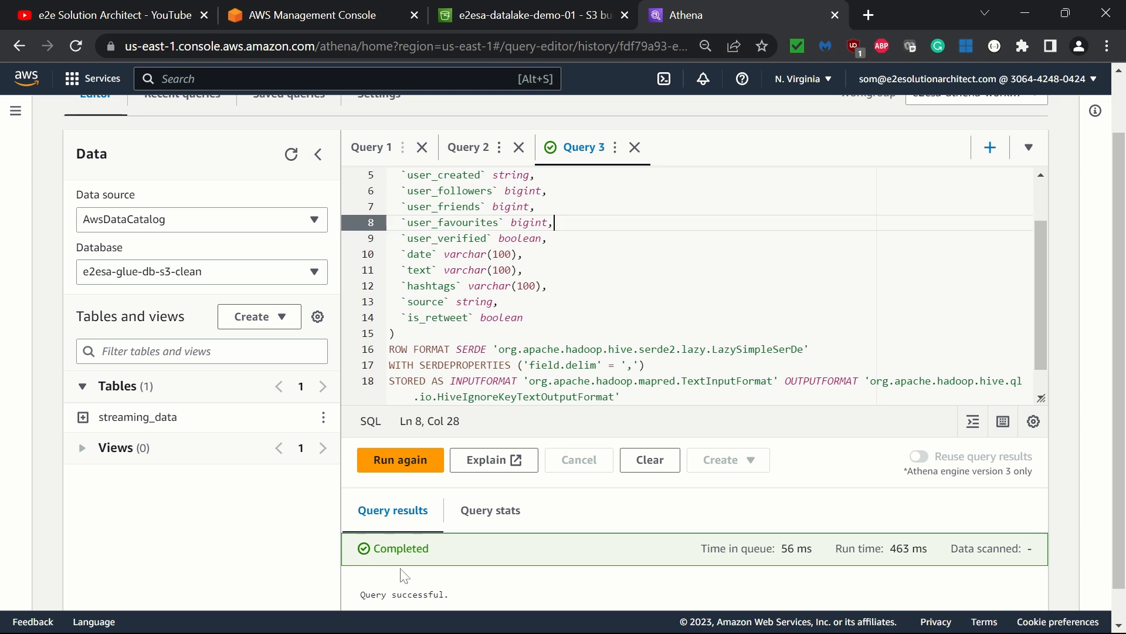
{"action": "left_click", "coordinate": [651, 301]}
{"action": "scroll", "coordinate": [651, 302], "scroll_direction": "up", "scroll_amount": 1}
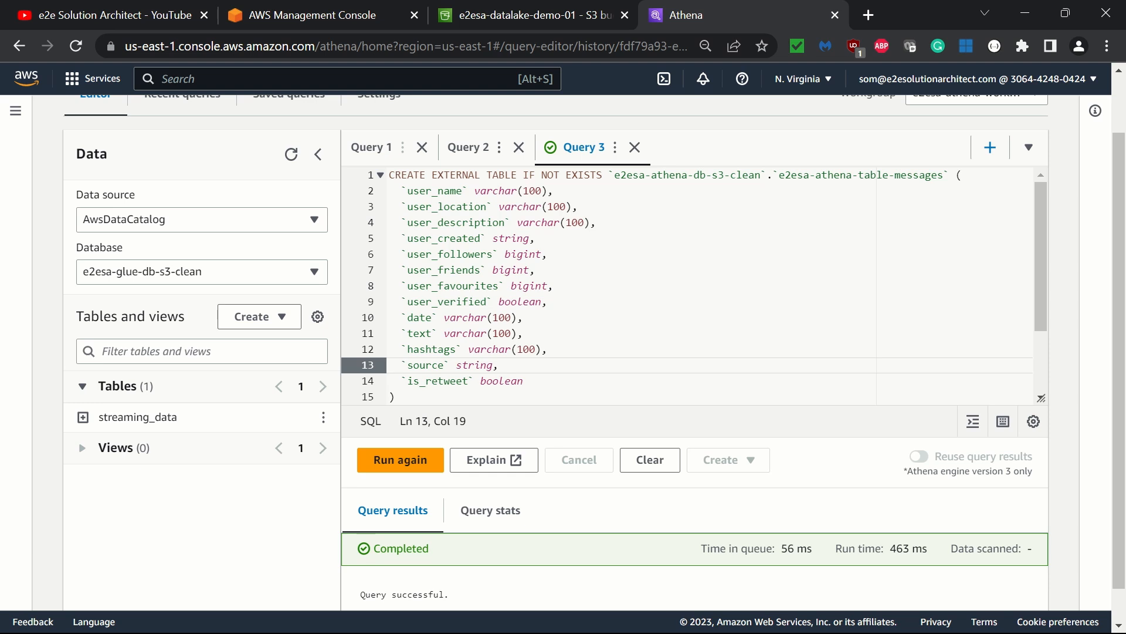
{"action": "left_click_drag", "start_coordinate": [761, 176], "coordinate": [614, 176]}
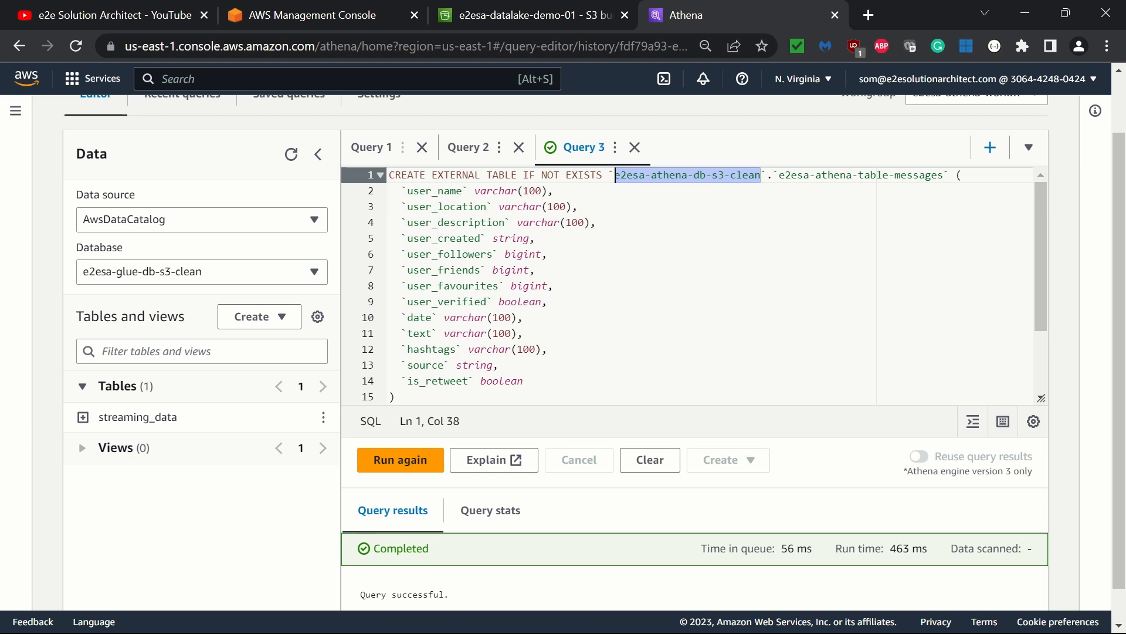
{"action": "scroll", "coordinate": [686, 284], "scroll_direction": "down", "scroll_amount": 1}
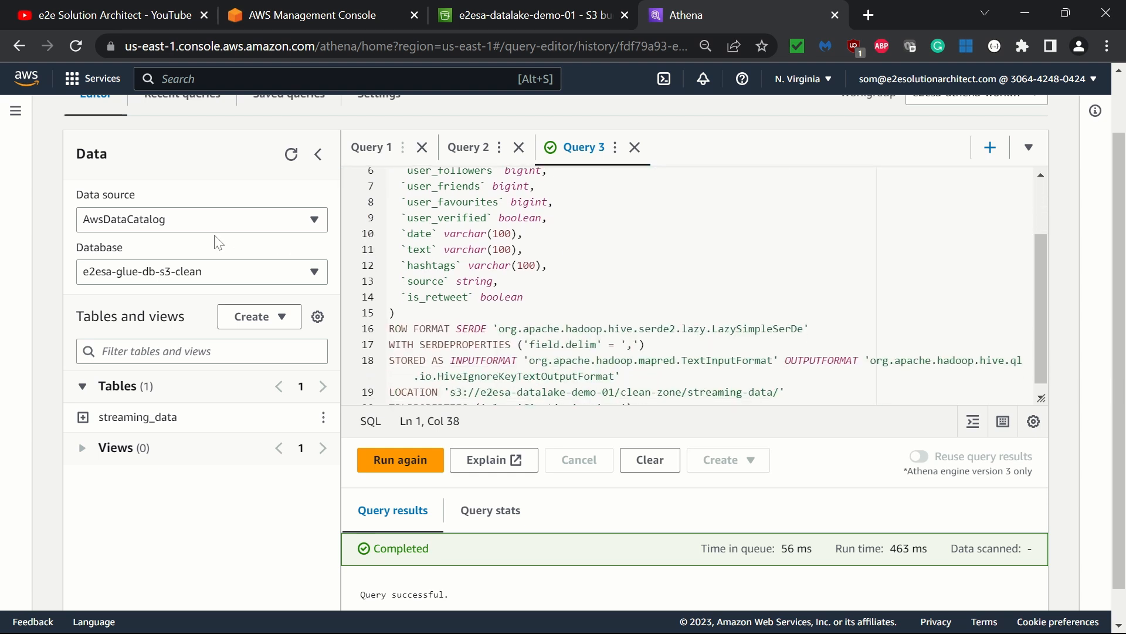
{"action": "left_click", "coordinate": [174, 281]}
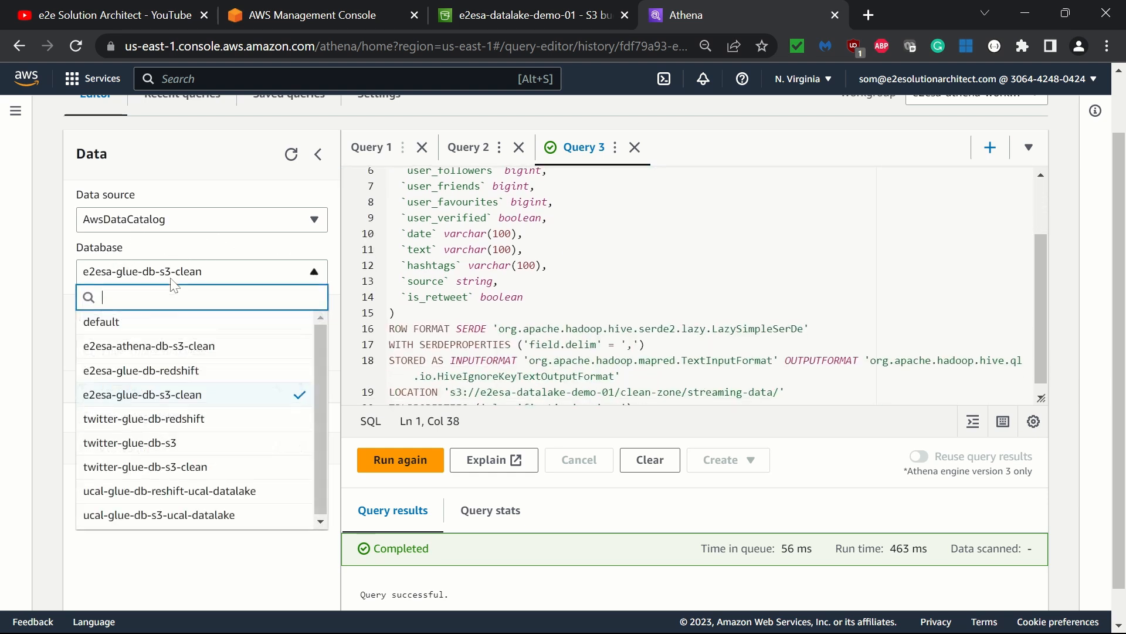
{"action": "left_click", "coordinate": [128, 355]}
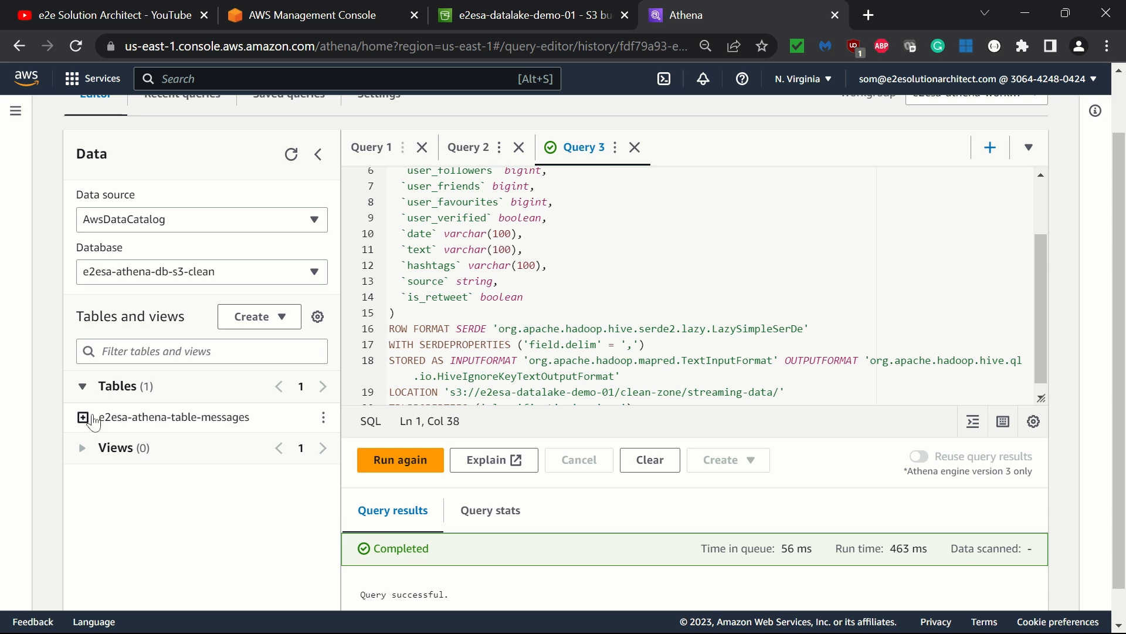
- Expand e2esa-athena-table-messages to list its columns and run Preview Table on it
{"action": "left_click", "coordinate": [524, 233]}
{"action": "scroll", "coordinate": [524, 234], "scroll_direction": "up", "scroll_amount": 2}
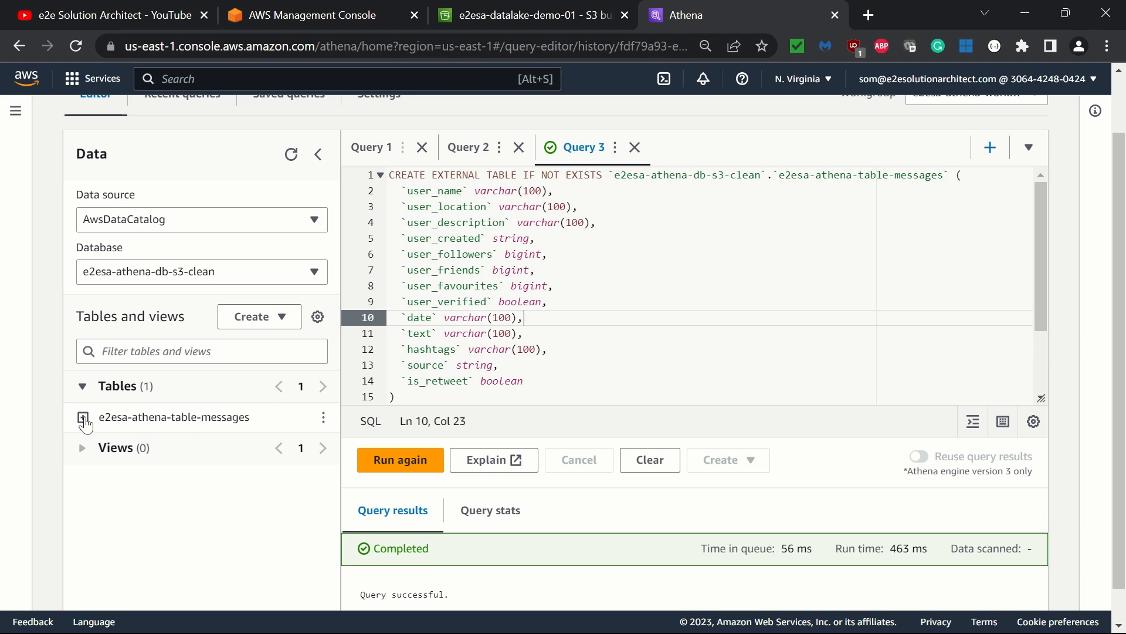
{"action": "left_click", "coordinate": [84, 417]}
{"action": "scroll", "coordinate": [175, 459], "scroll_direction": "down", "scroll_amount": 1}
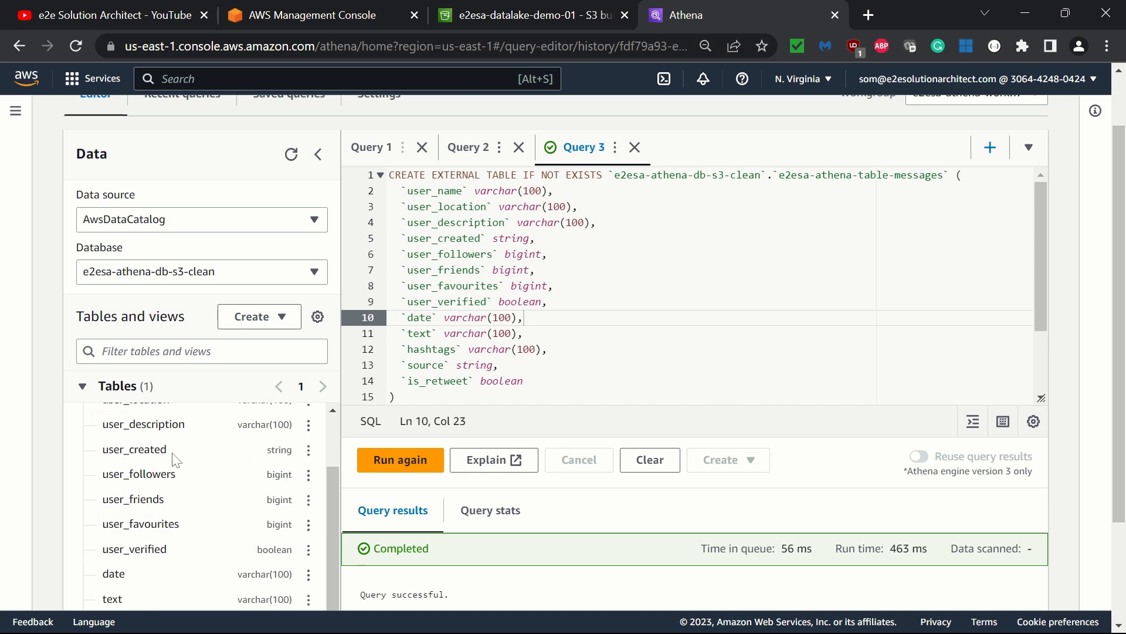
{"action": "scroll", "coordinate": [175, 459], "scroll_direction": "up", "scroll_amount": 1}
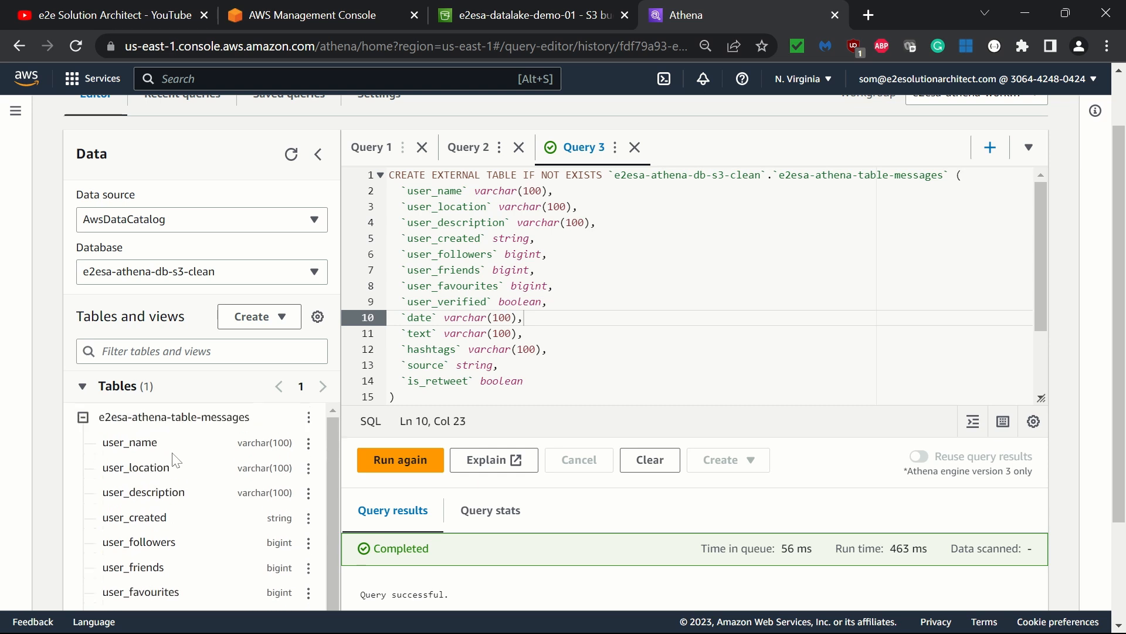
{"action": "left_click", "coordinate": [309, 421]}
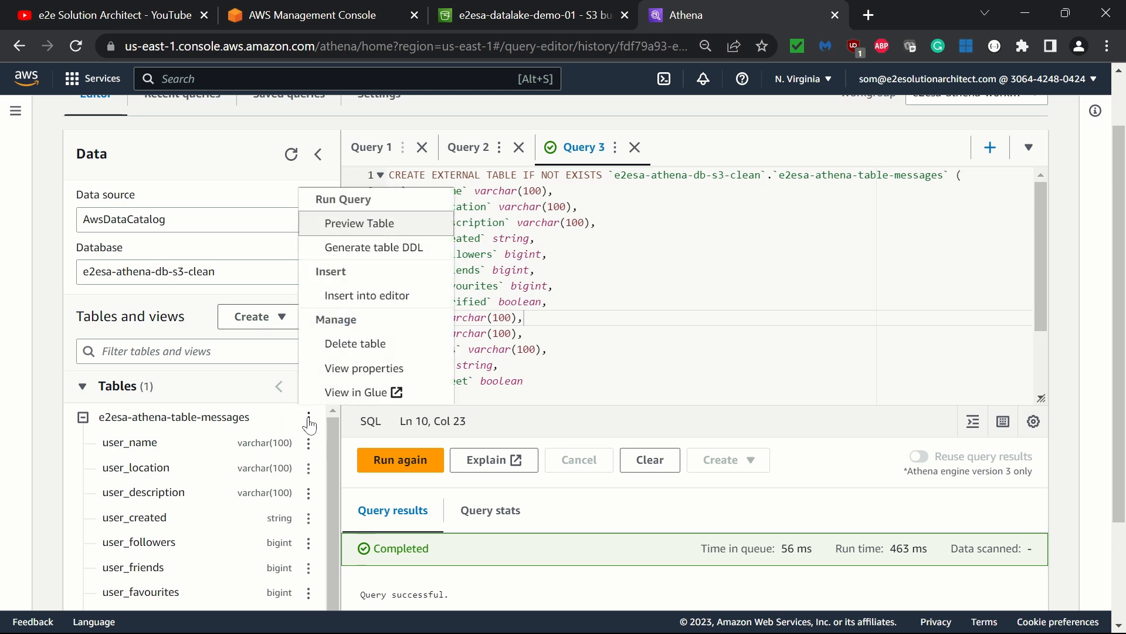
{"action": "left_click", "coordinate": [373, 233]}
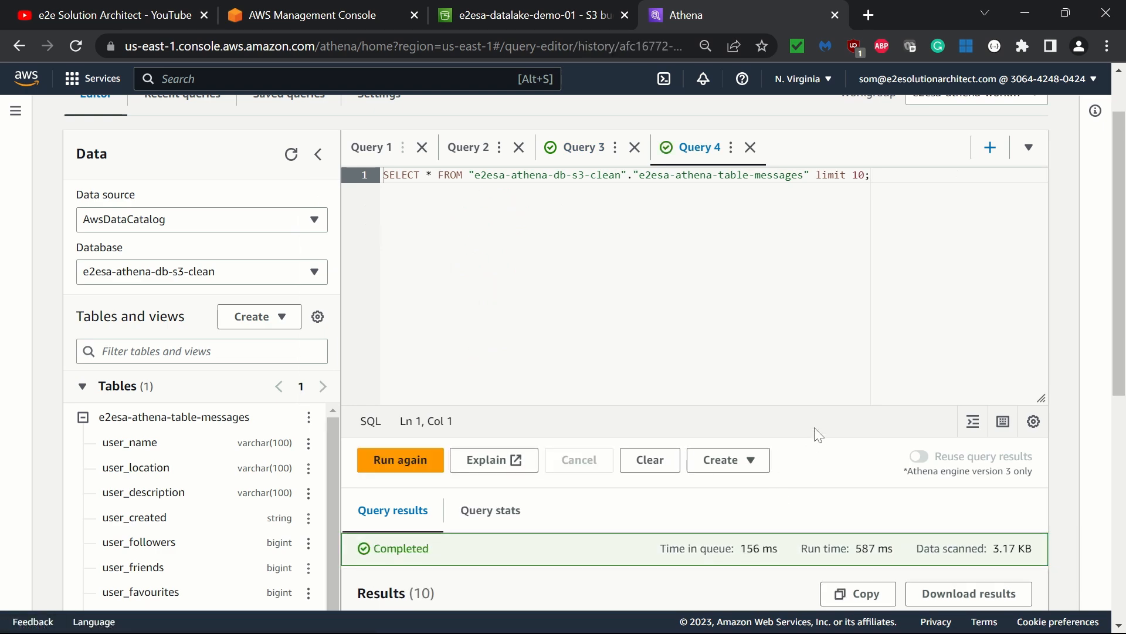
- Scroll through the preview query results to examine the returned rows and columns
{"action": "scroll", "coordinate": [818, 434], "scroll_direction": "down", "scroll_amount": 6}
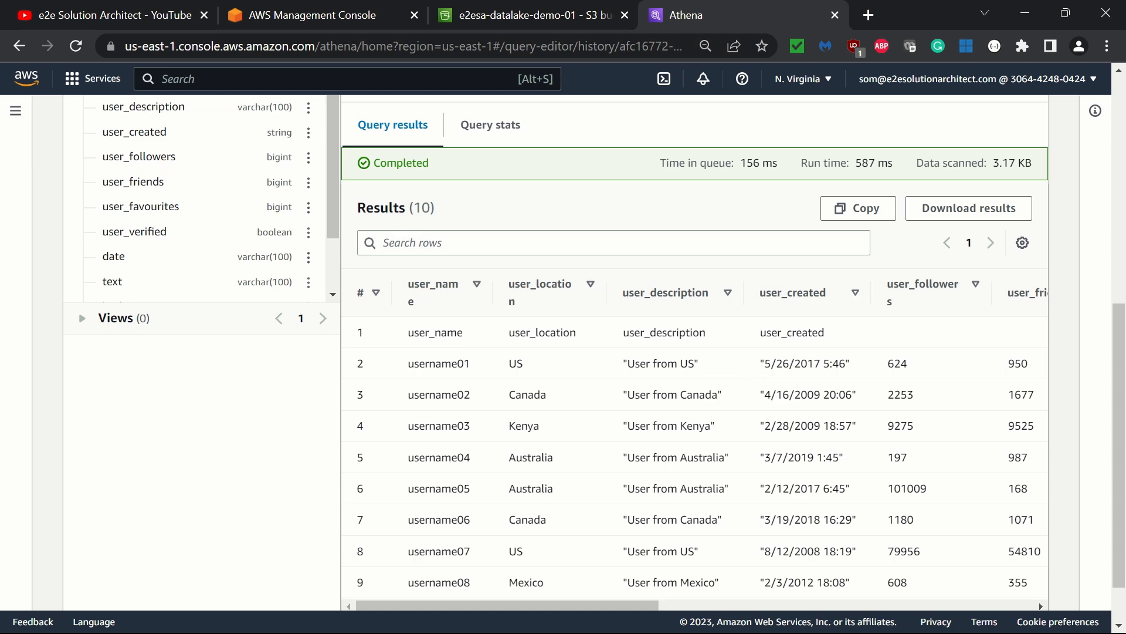
{"action": "scroll", "coordinate": [696, 352], "scroll_direction": "up", "scroll_amount": 5}
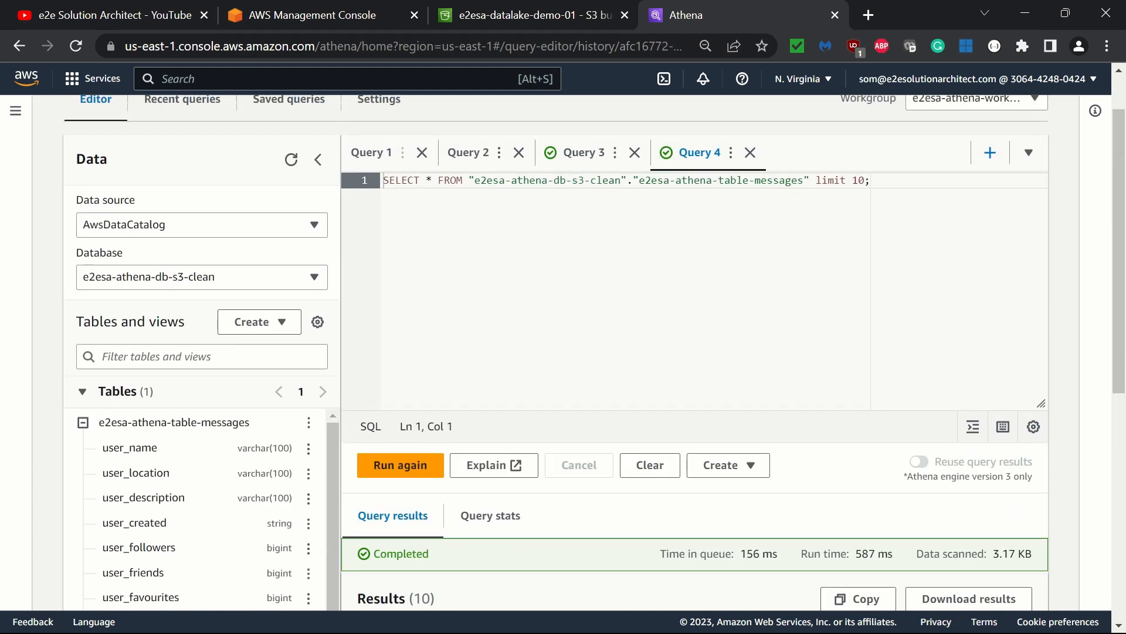
{"action": "scroll", "coordinate": [749, 322], "scroll_direction": "down", "scroll_amount": 5}
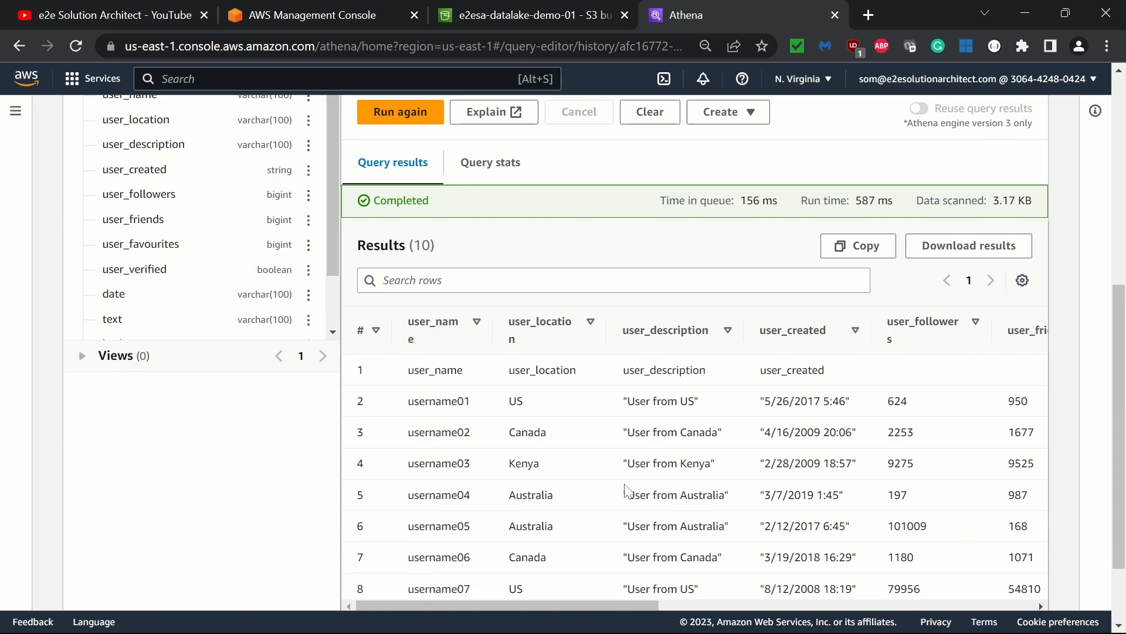
{"action": "scroll", "coordinate": [909, 480], "scroll_direction": "right", "scroll_amount": 10}
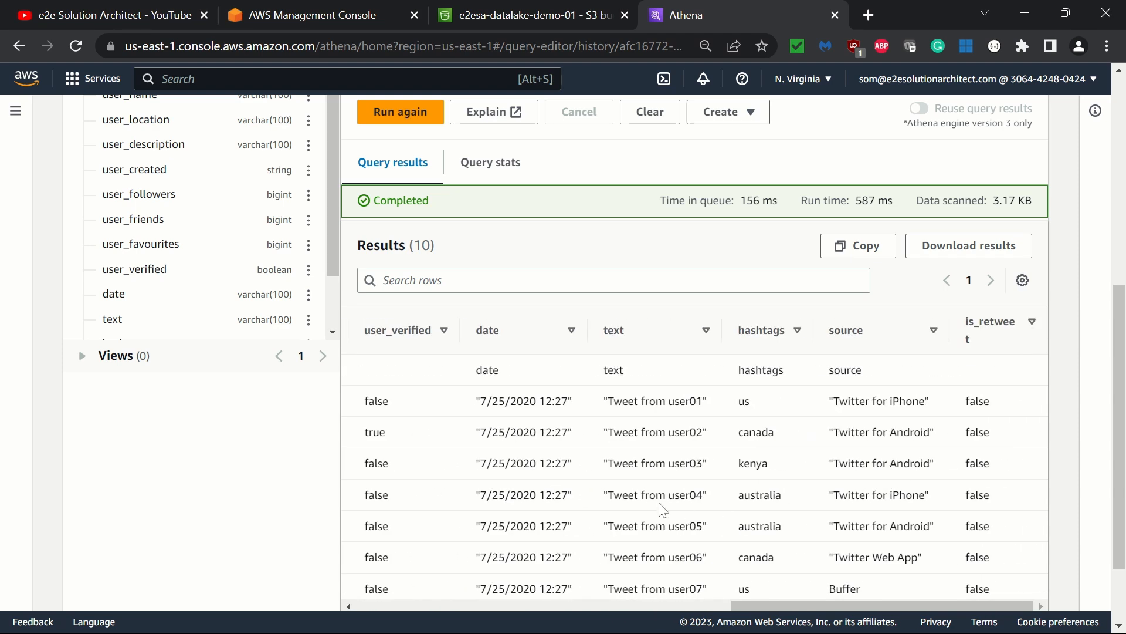
{"action": "scroll", "coordinate": [662, 509], "scroll_direction": "left", "scroll_amount": 10}
{"action": "scroll", "coordinate": [663, 509], "scroll_direction": "left", "scroll_amount": 2}
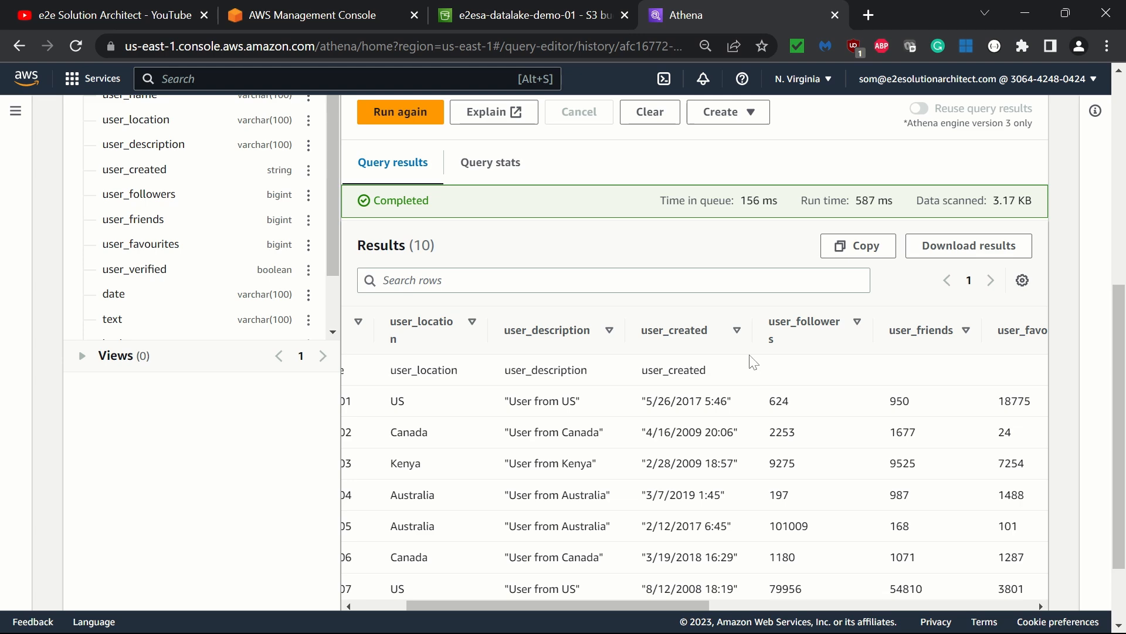
{"action": "scroll", "coordinate": [751, 361], "scroll_direction": "up", "scroll_amount": 7}
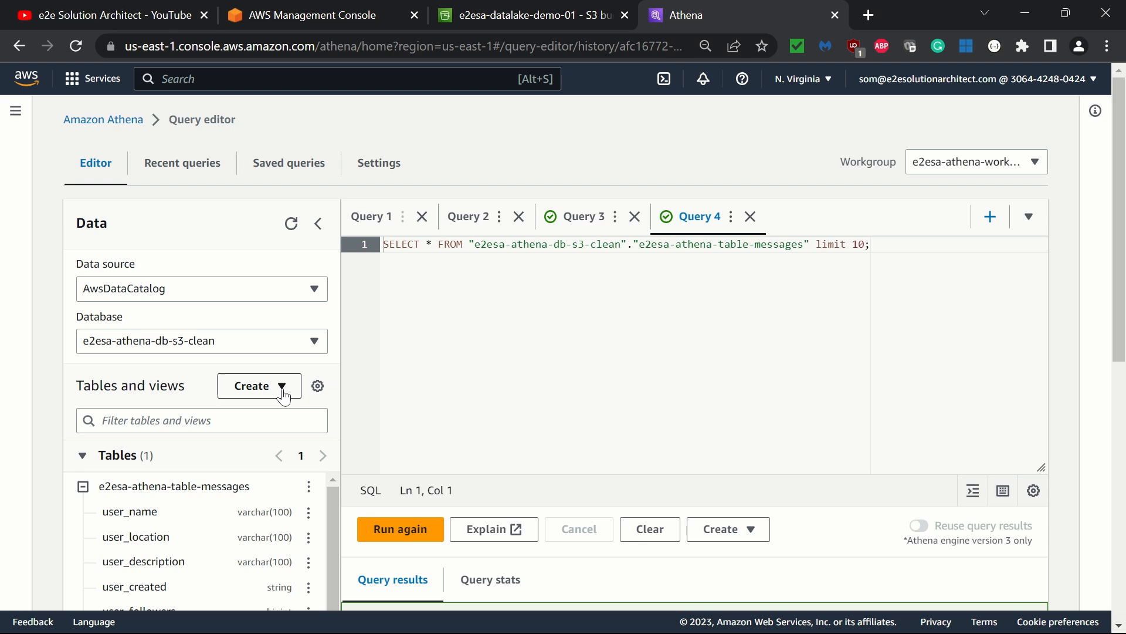
{"action": "scroll", "coordinate": [514, 390], "scroll_direction": "down", "scroll_amount": 2}
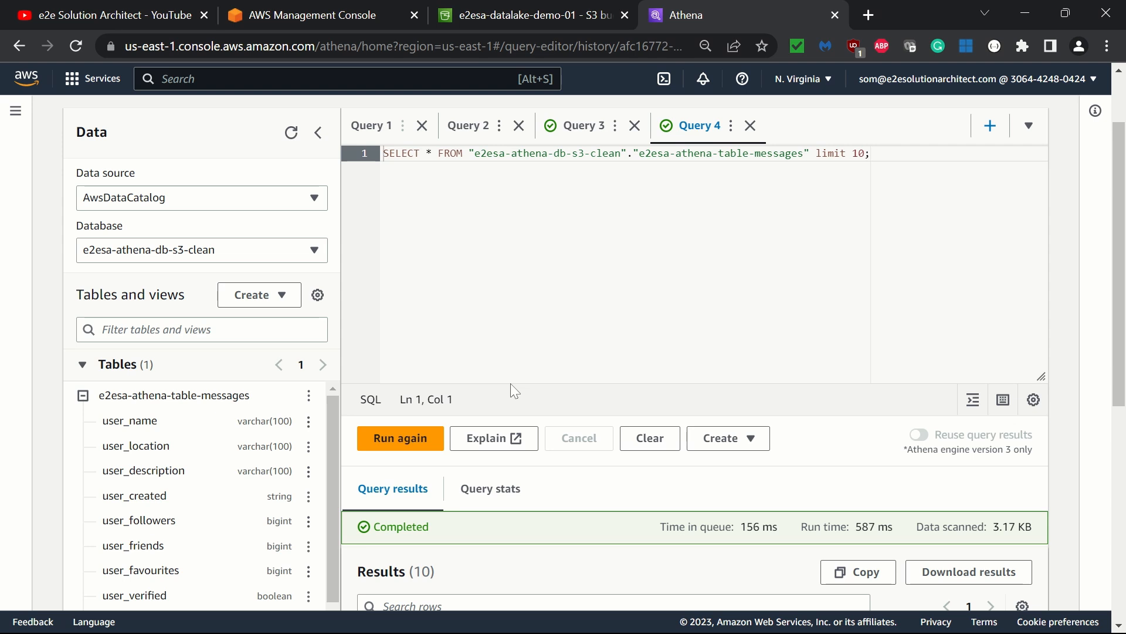
{"action": "left_click", "coordinate": [315, 251]}
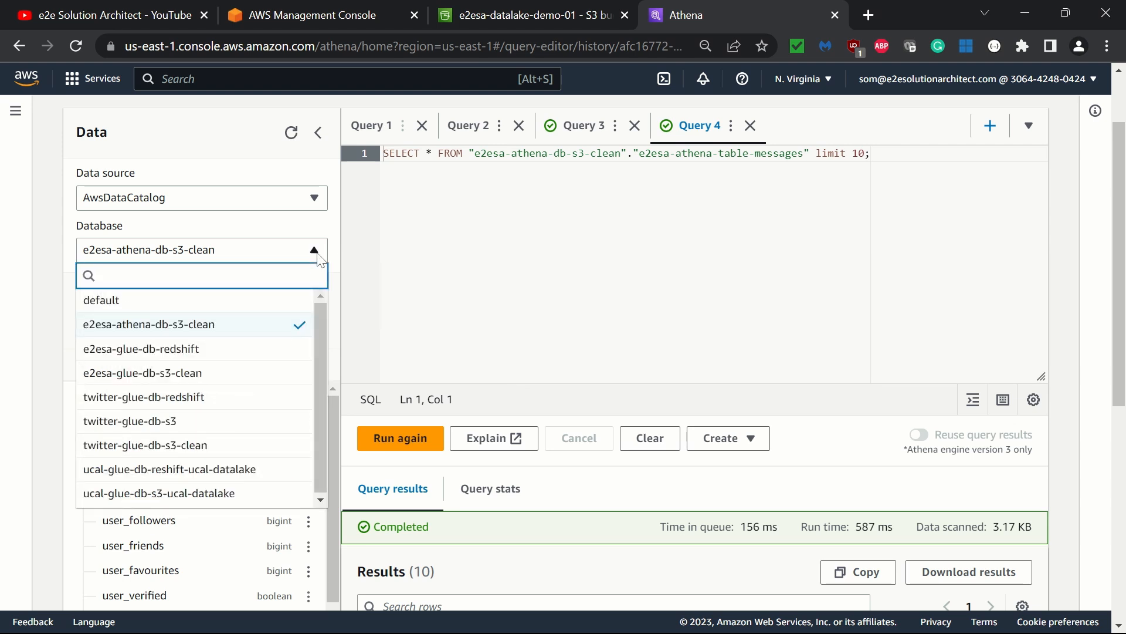
{"action": "left_click", "coordinate": [317, 254]}
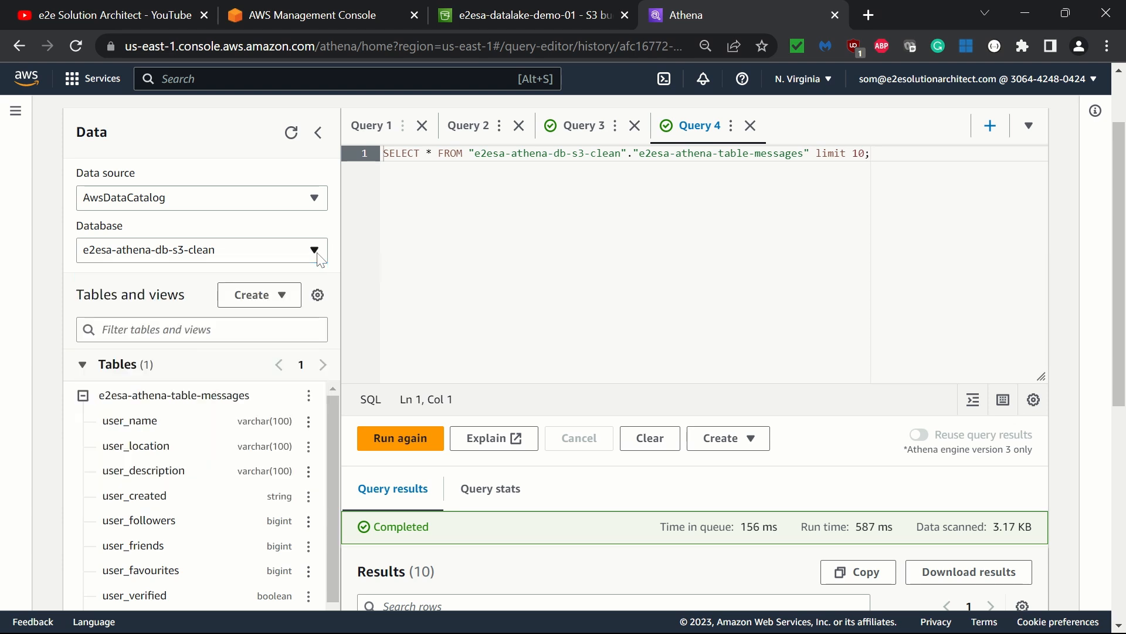